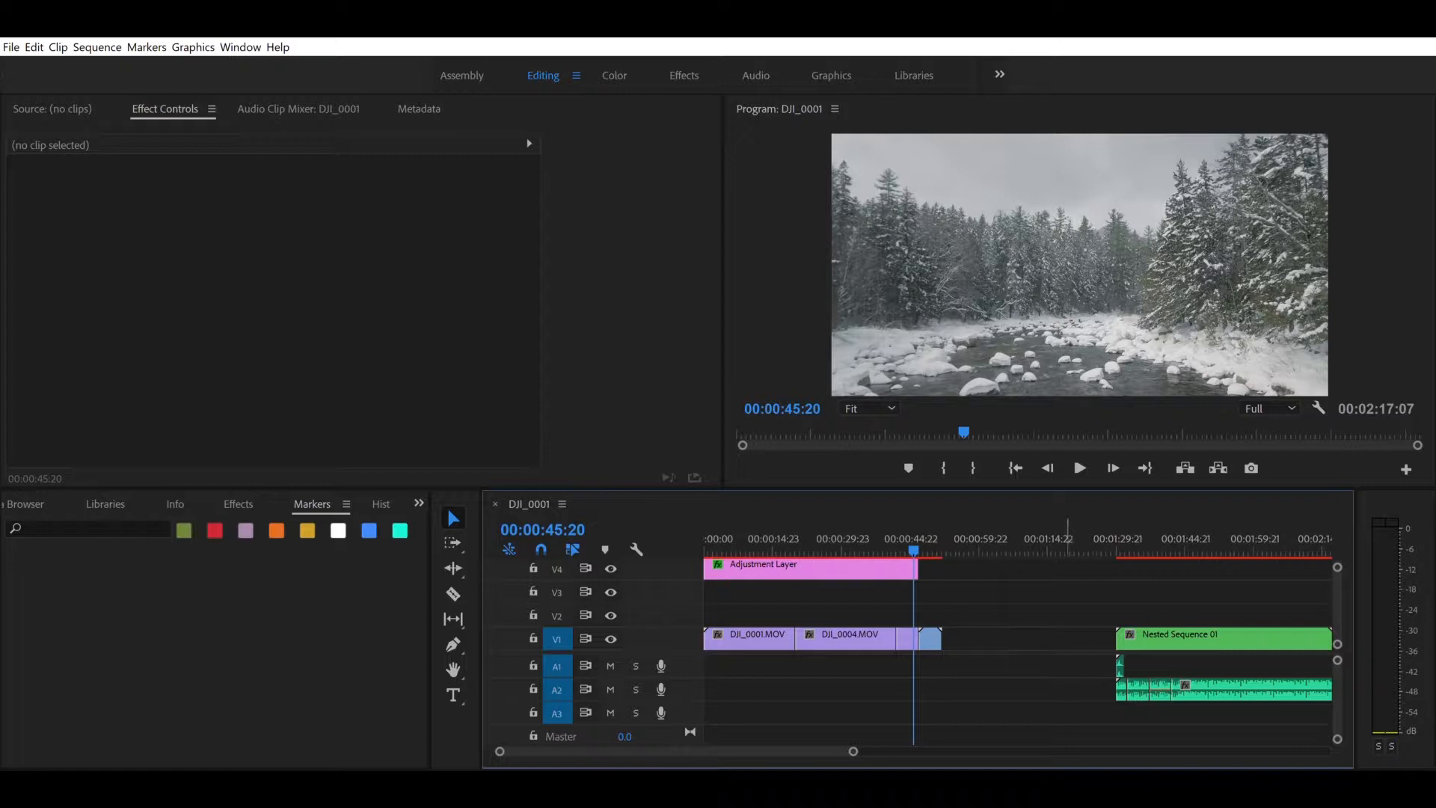
Step: Open the Bars bin and place its adjustment layer on track V3 at the start of the sequence
click(105, 504)
key(ctrl+shift+period)
key(ctrl+shift+period)
key(ctrl+shift+period)
key(ctrl+shift+period)
key(ctrl+shift+period)
key(ctrl+shift+period)
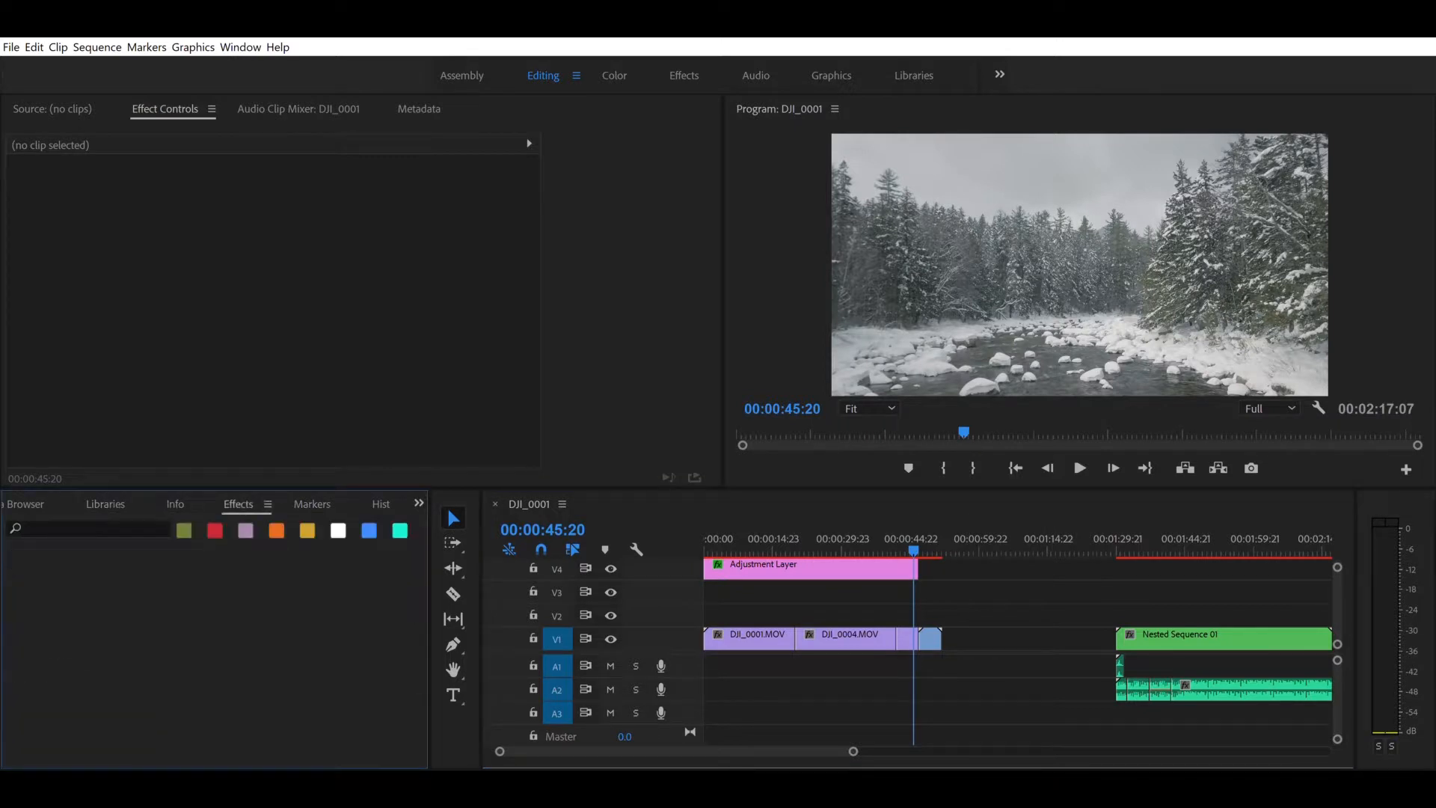
key(ctrl+shift+comma)
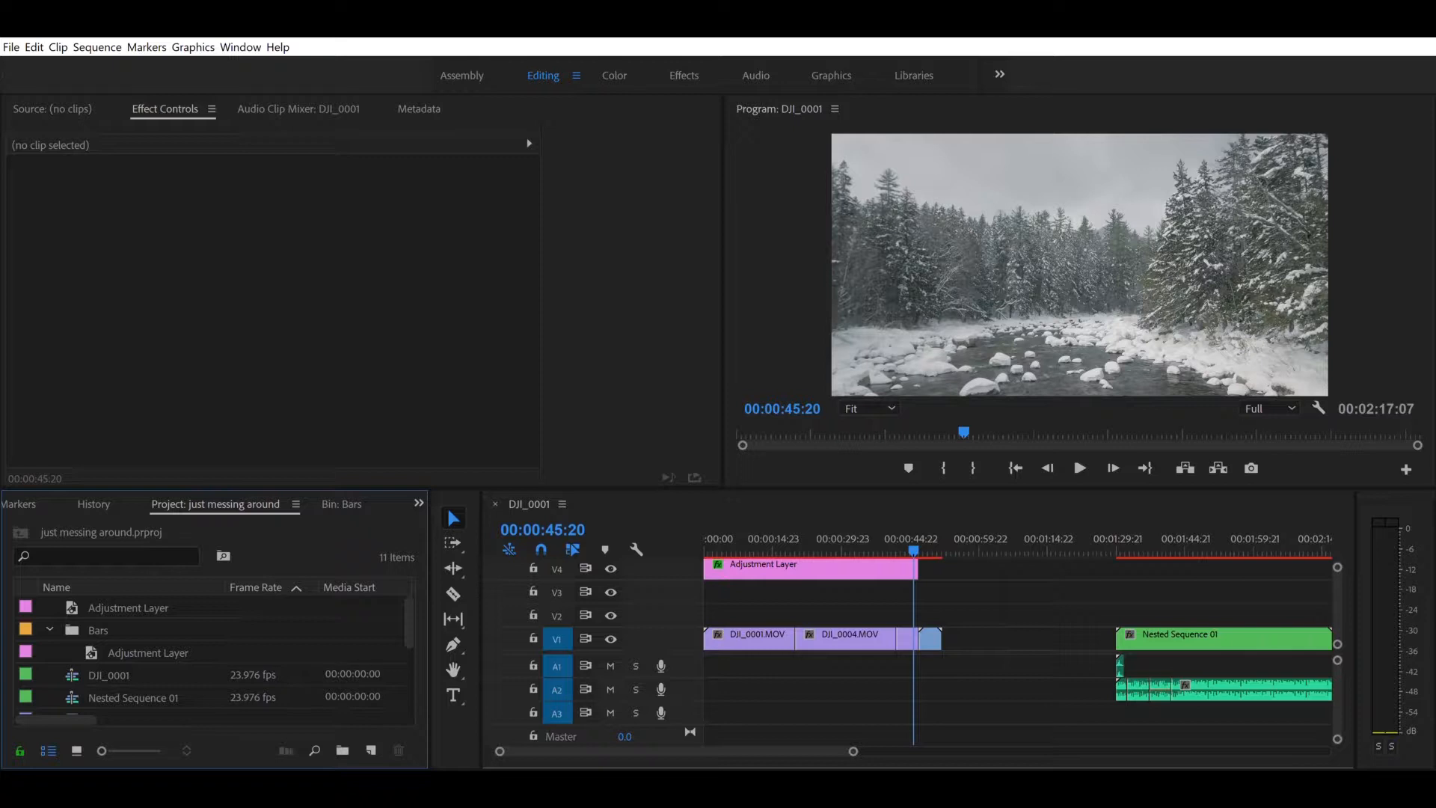
click(98, 630)
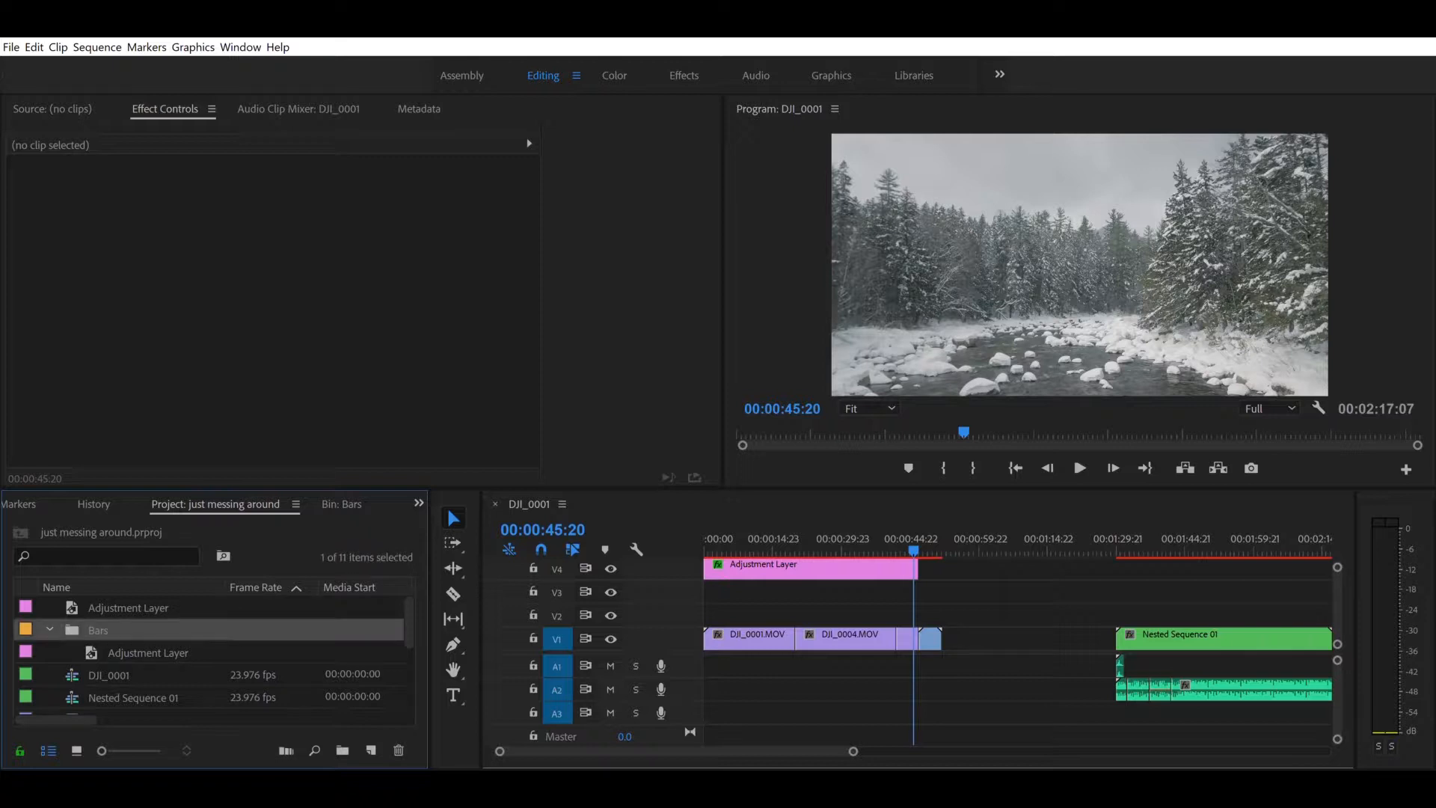
double_click(98, 630)
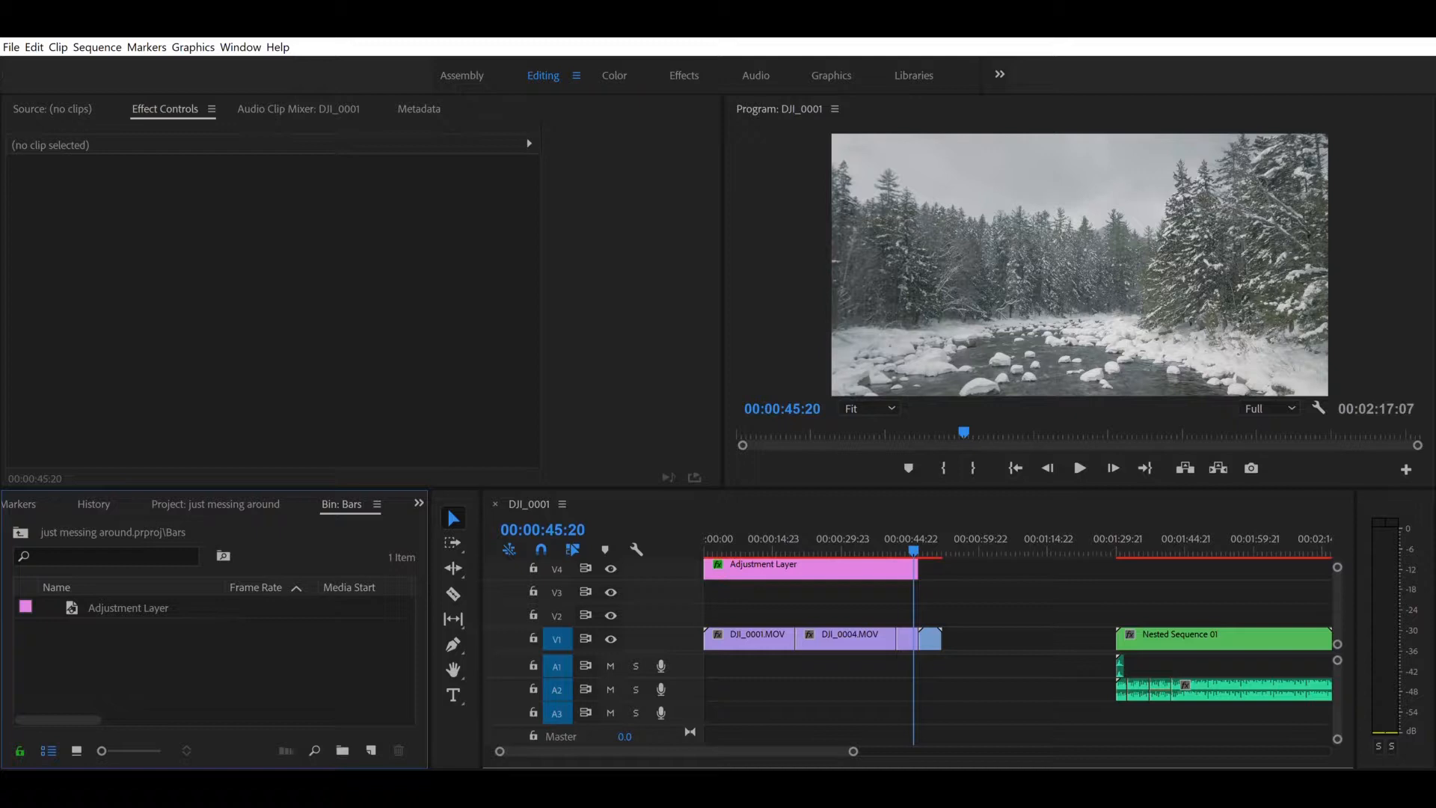
drag(127, 607, 704, 550)
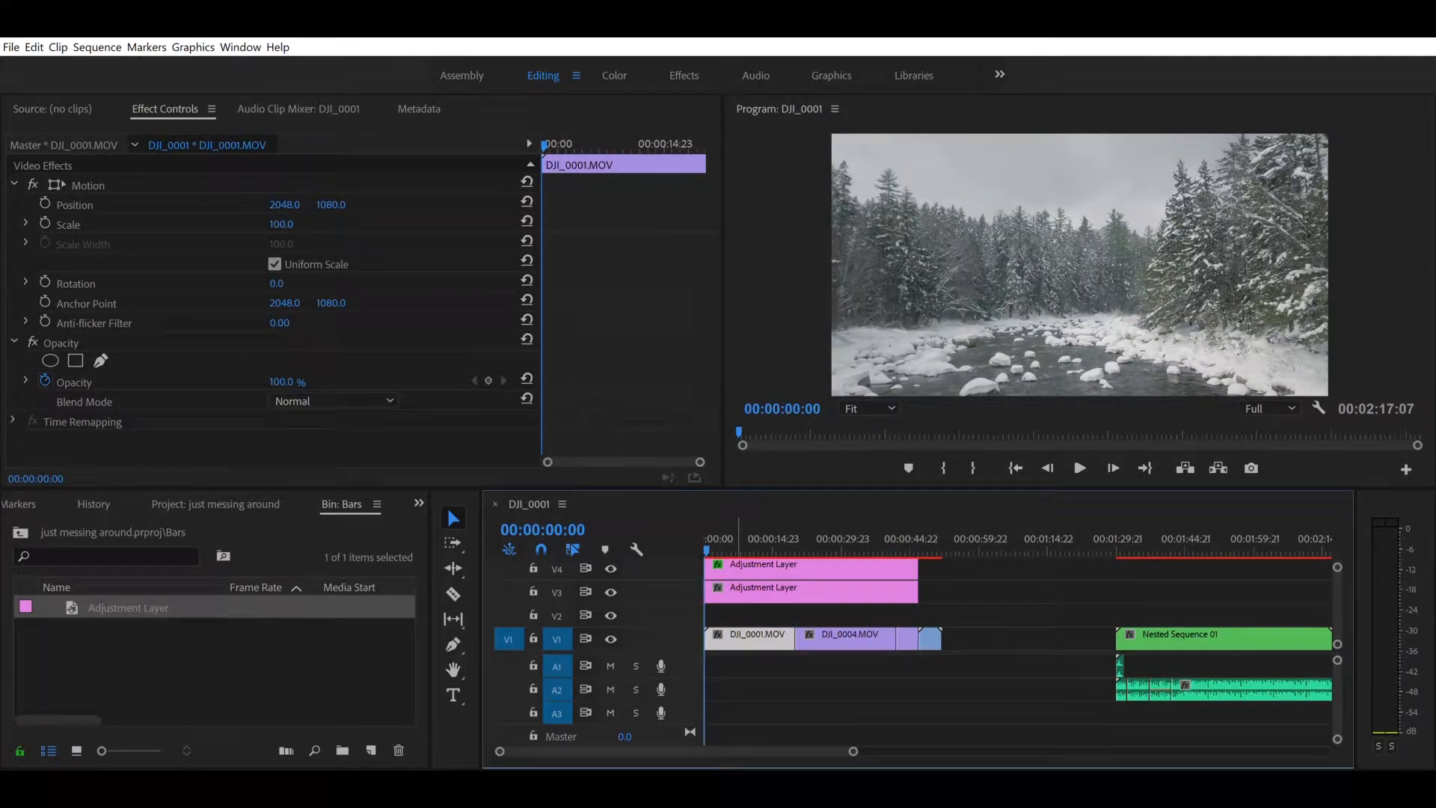
Step: Find the Crop video effect and apply it to the adjustment layer on track V3
click(788, 592)
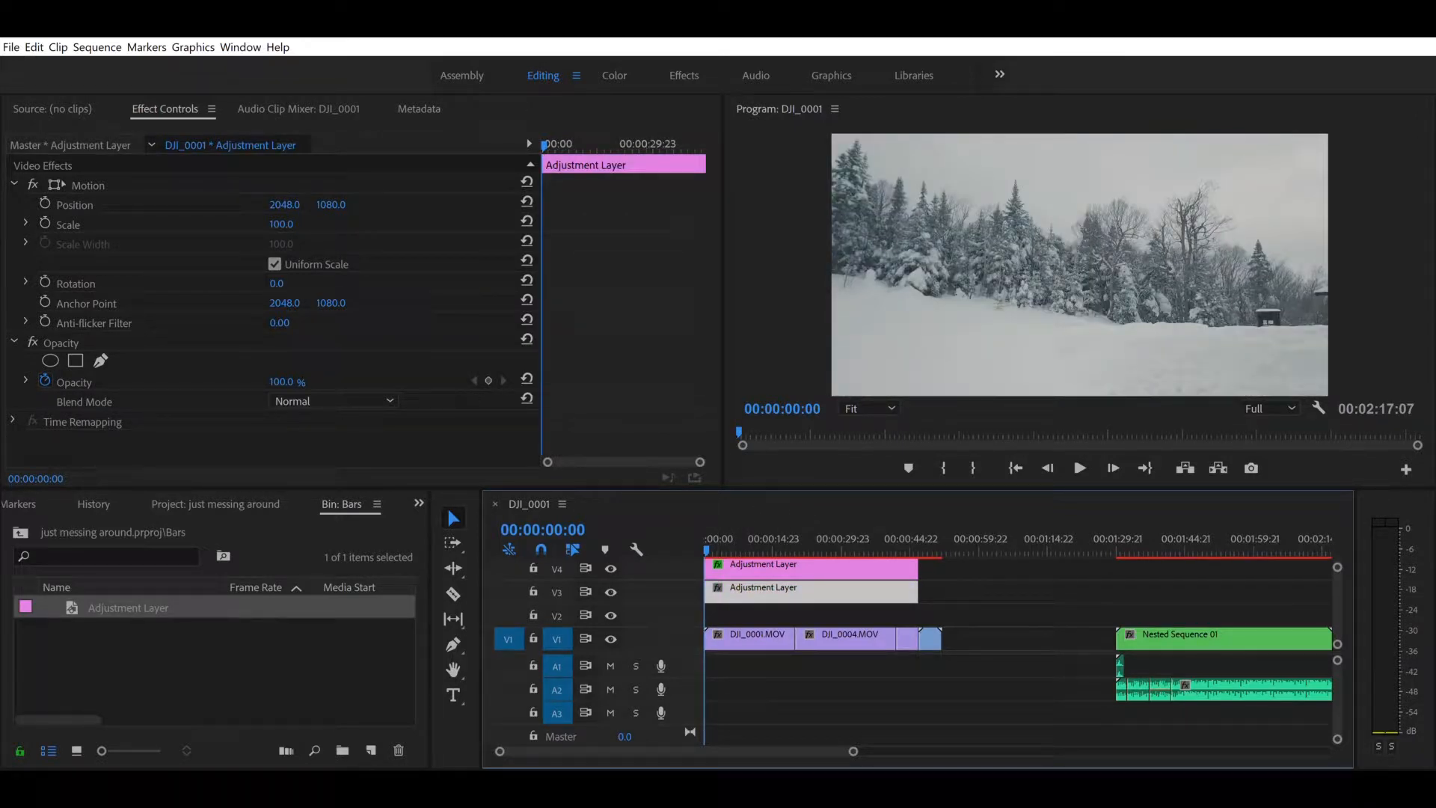
scroll(216, 504, up, 4)
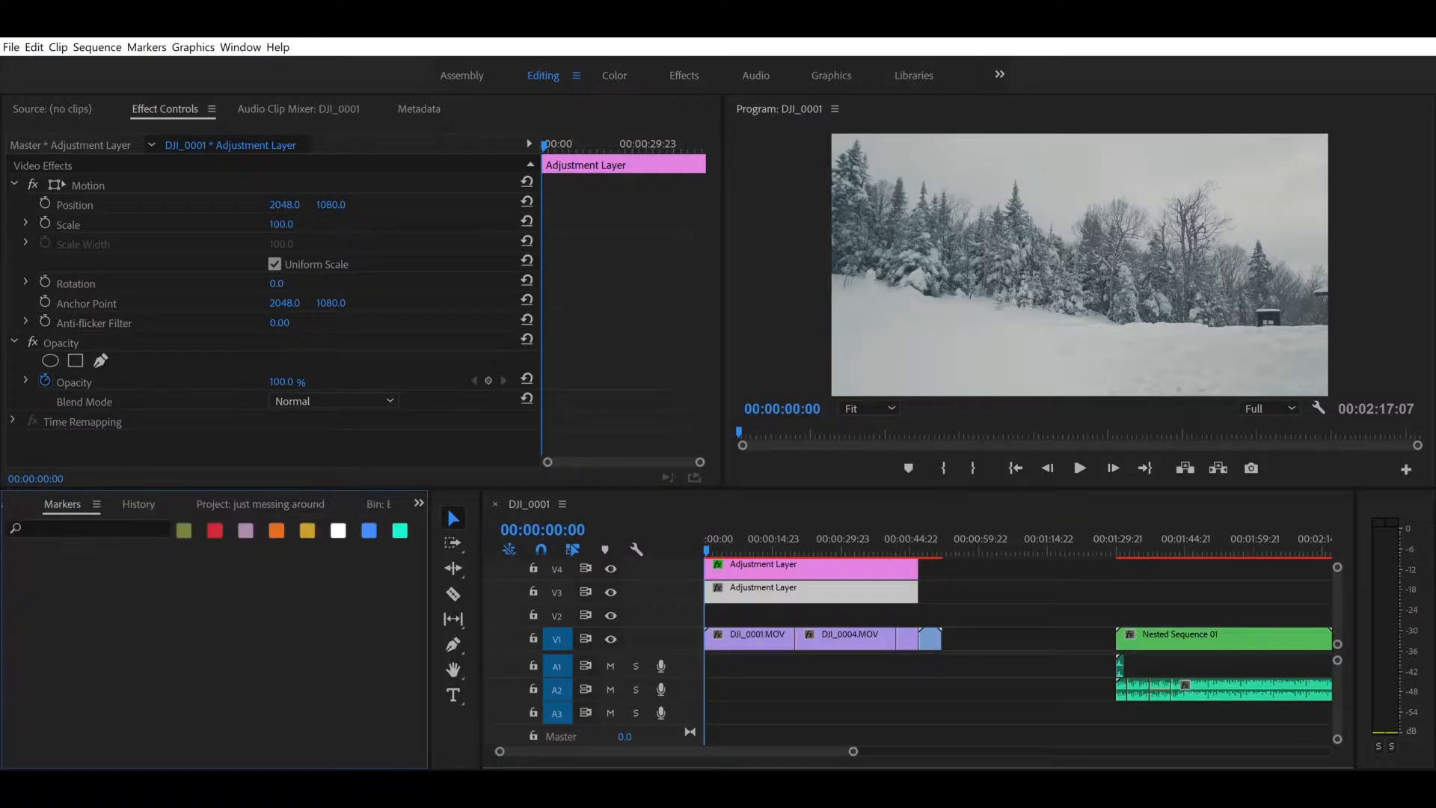
click(102, 528)
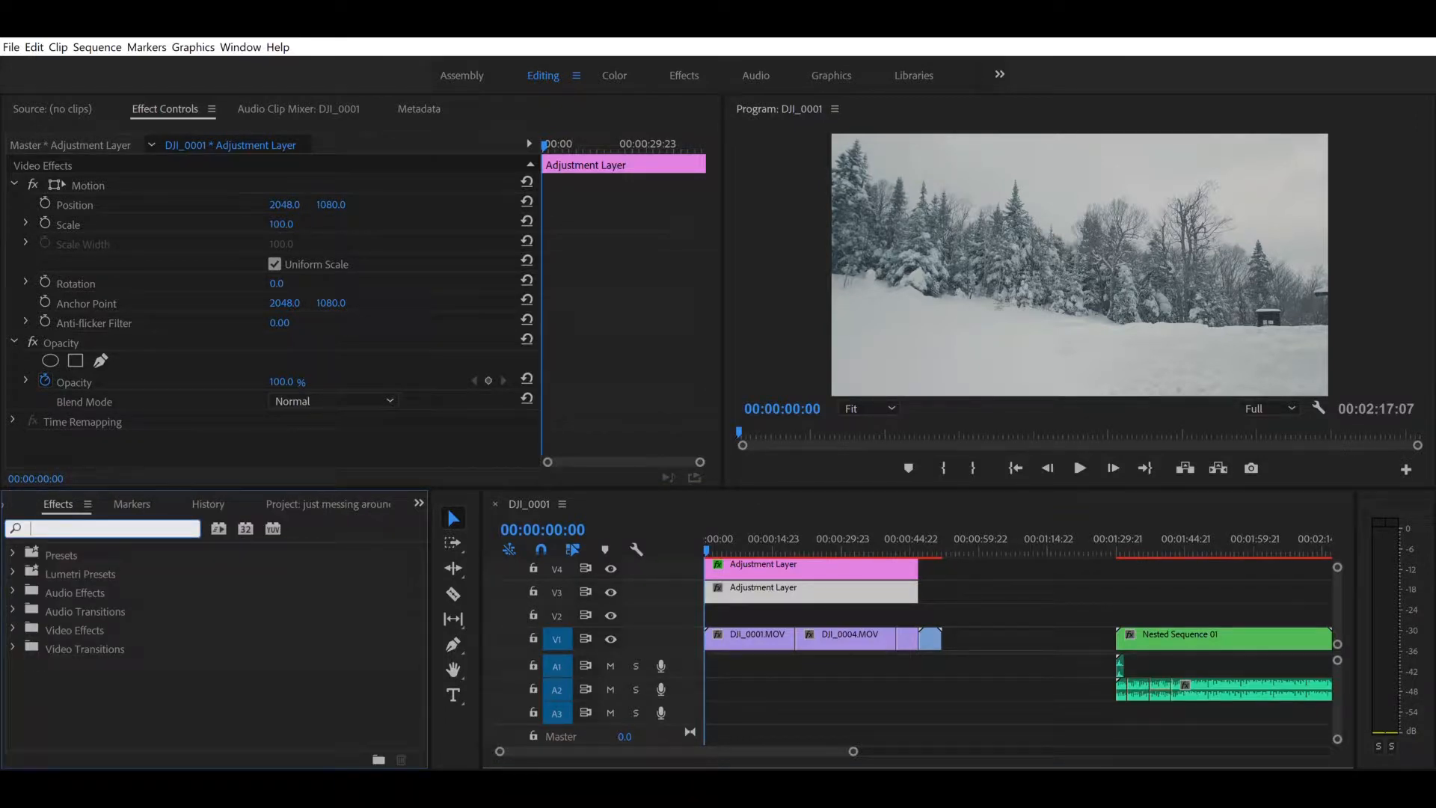
text(crop)
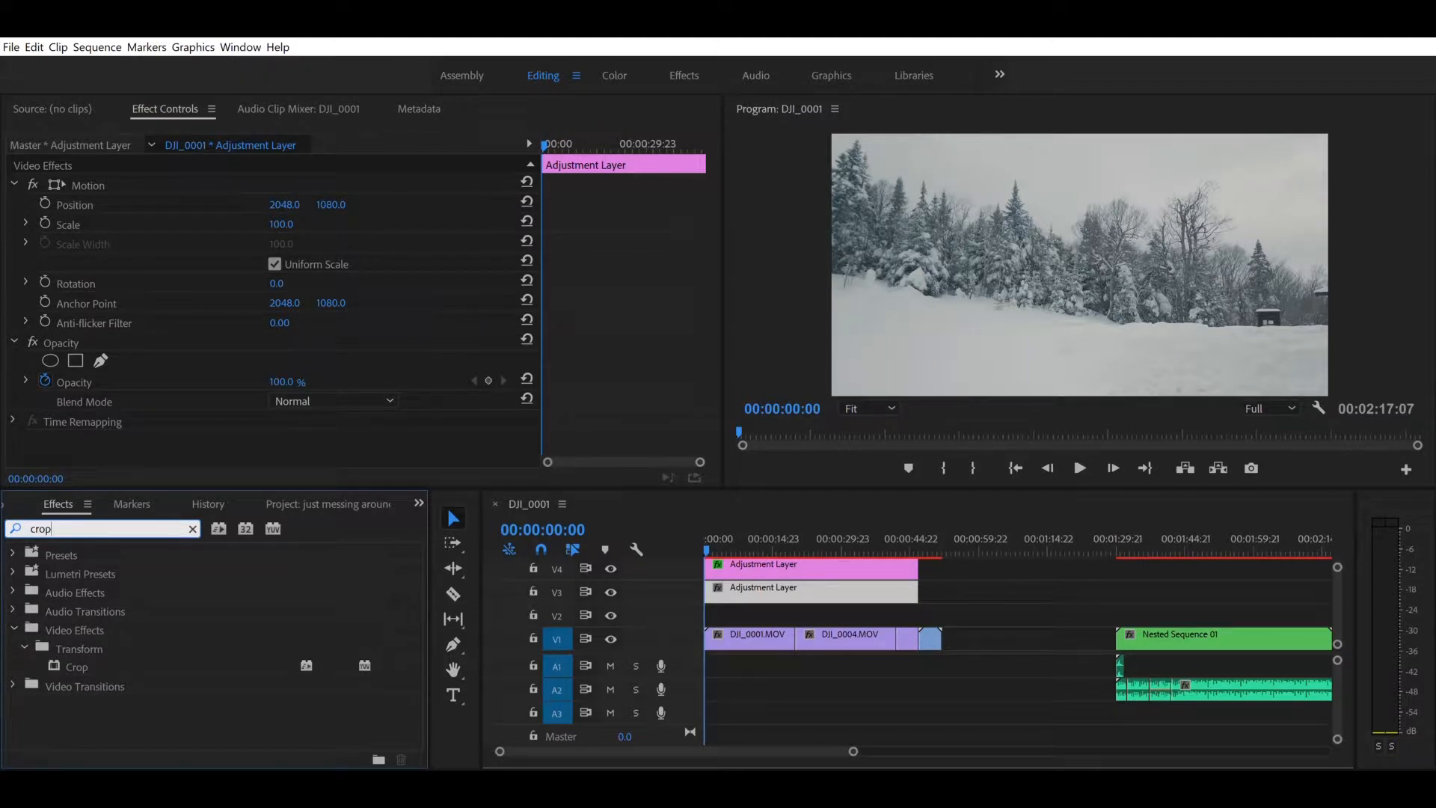
drag(76, 666, 754, 591)
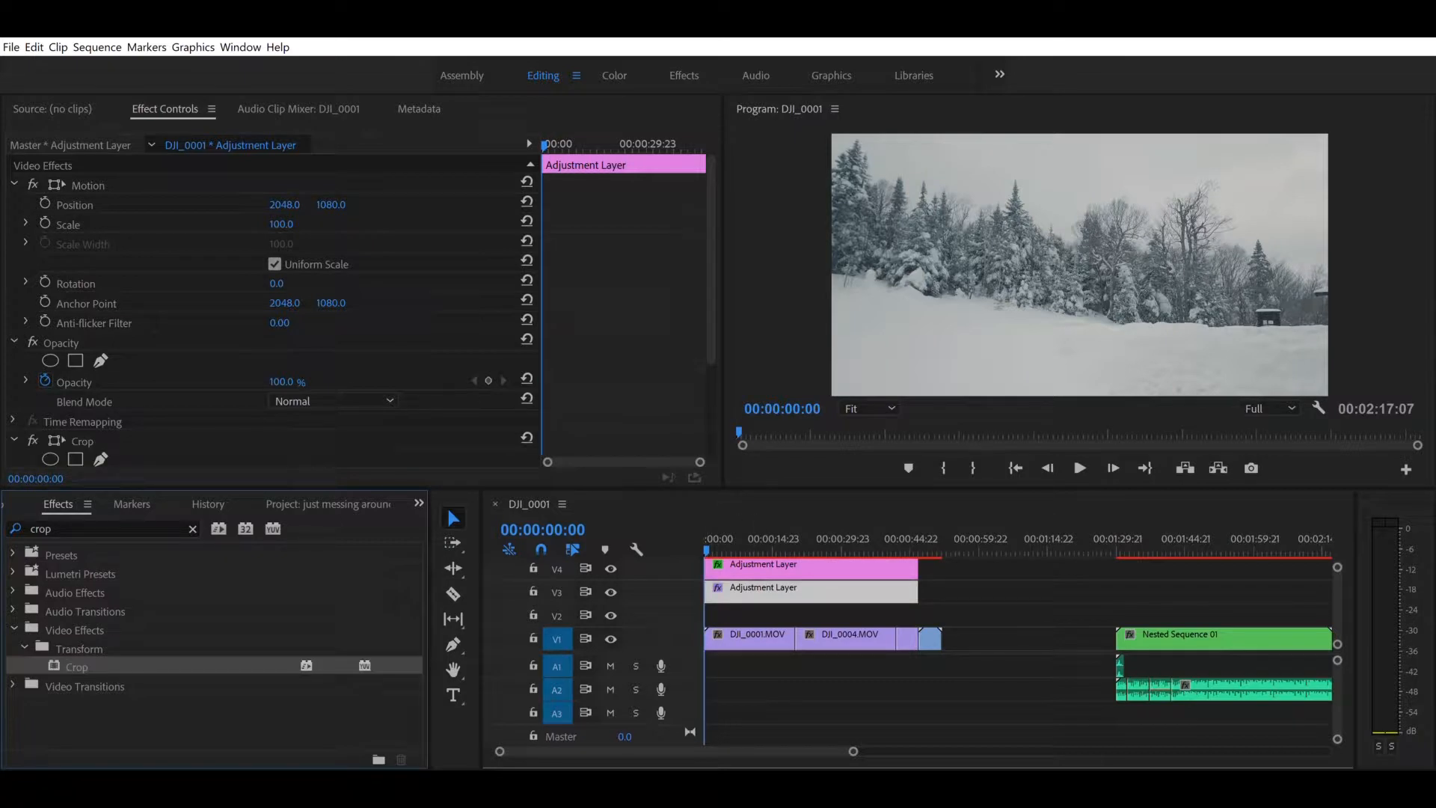
Step: Set the Crop effect's Top and Bottom values to 12% on the V3 adjustment layer
scroll(359, 314, down, 5)
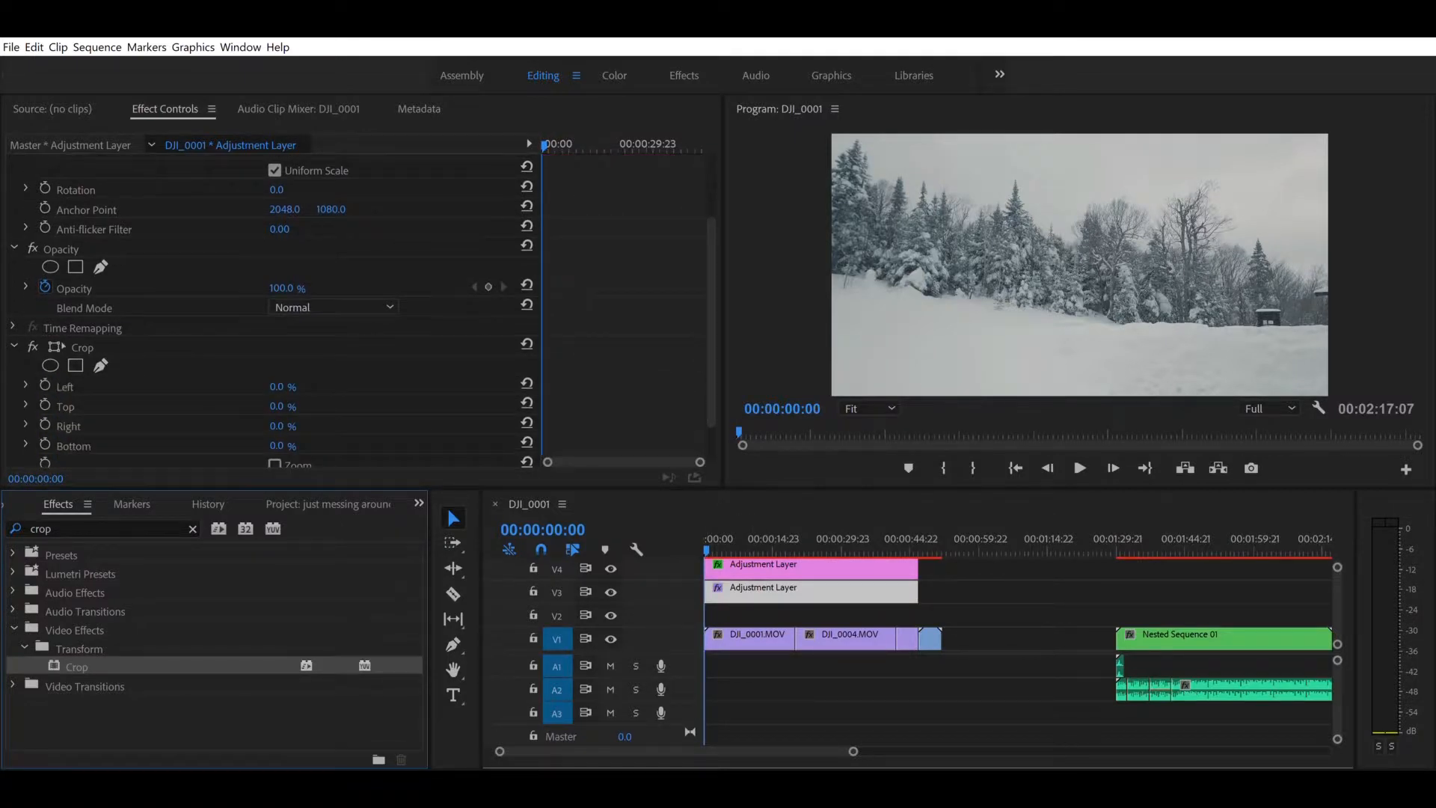
scroll(359, 310, down, 3)
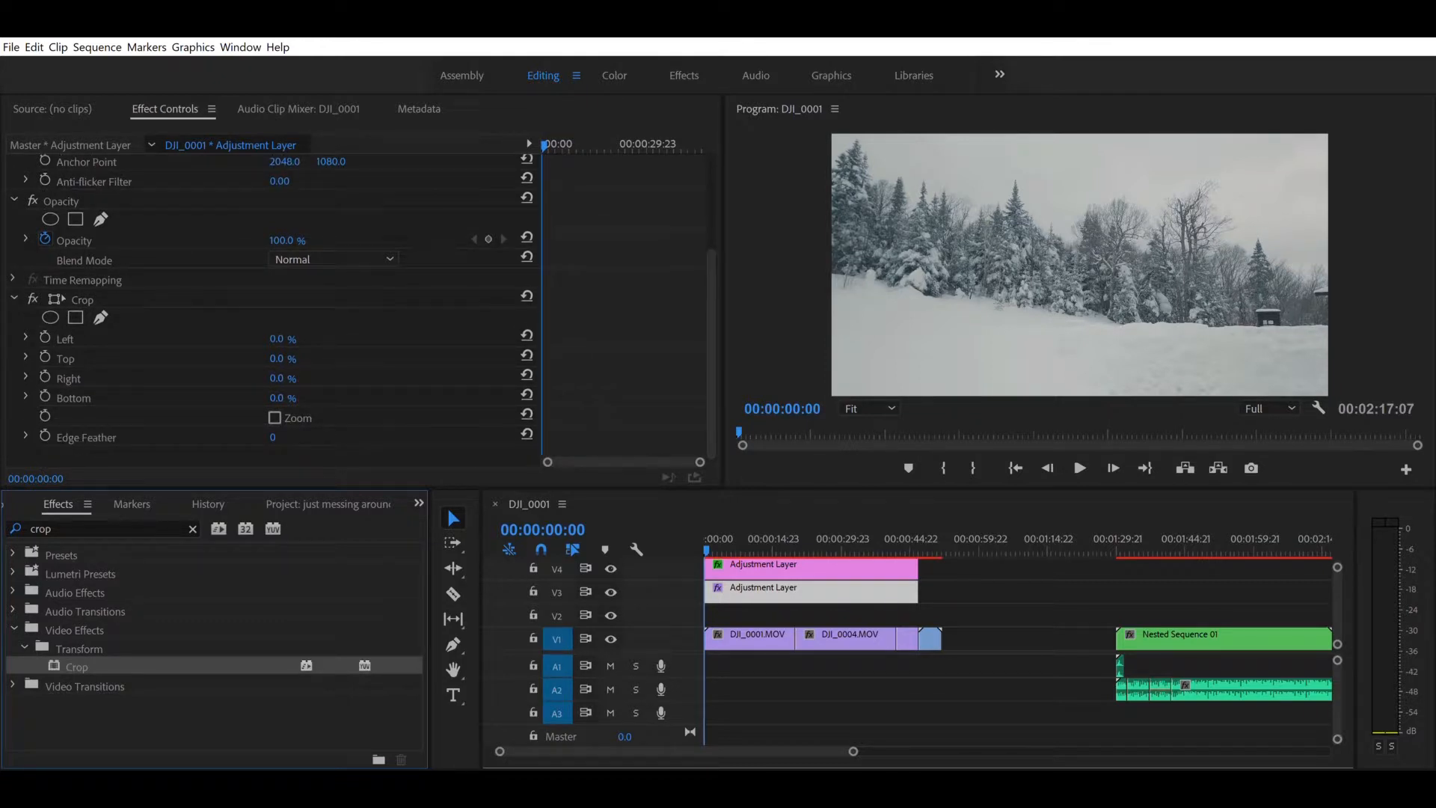
click(277, 358)
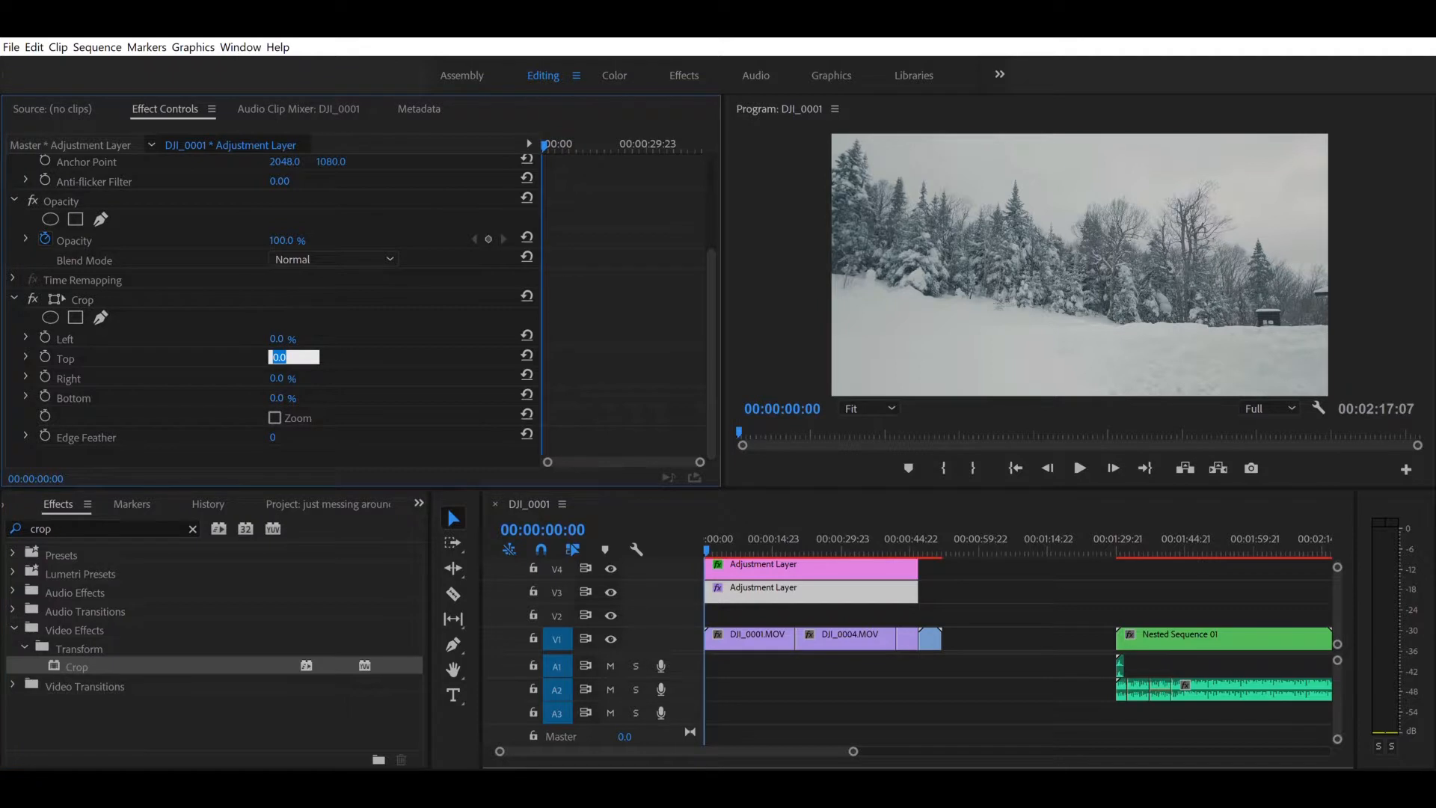
text(12)
key(Return)
click(277, 398)
text(12)
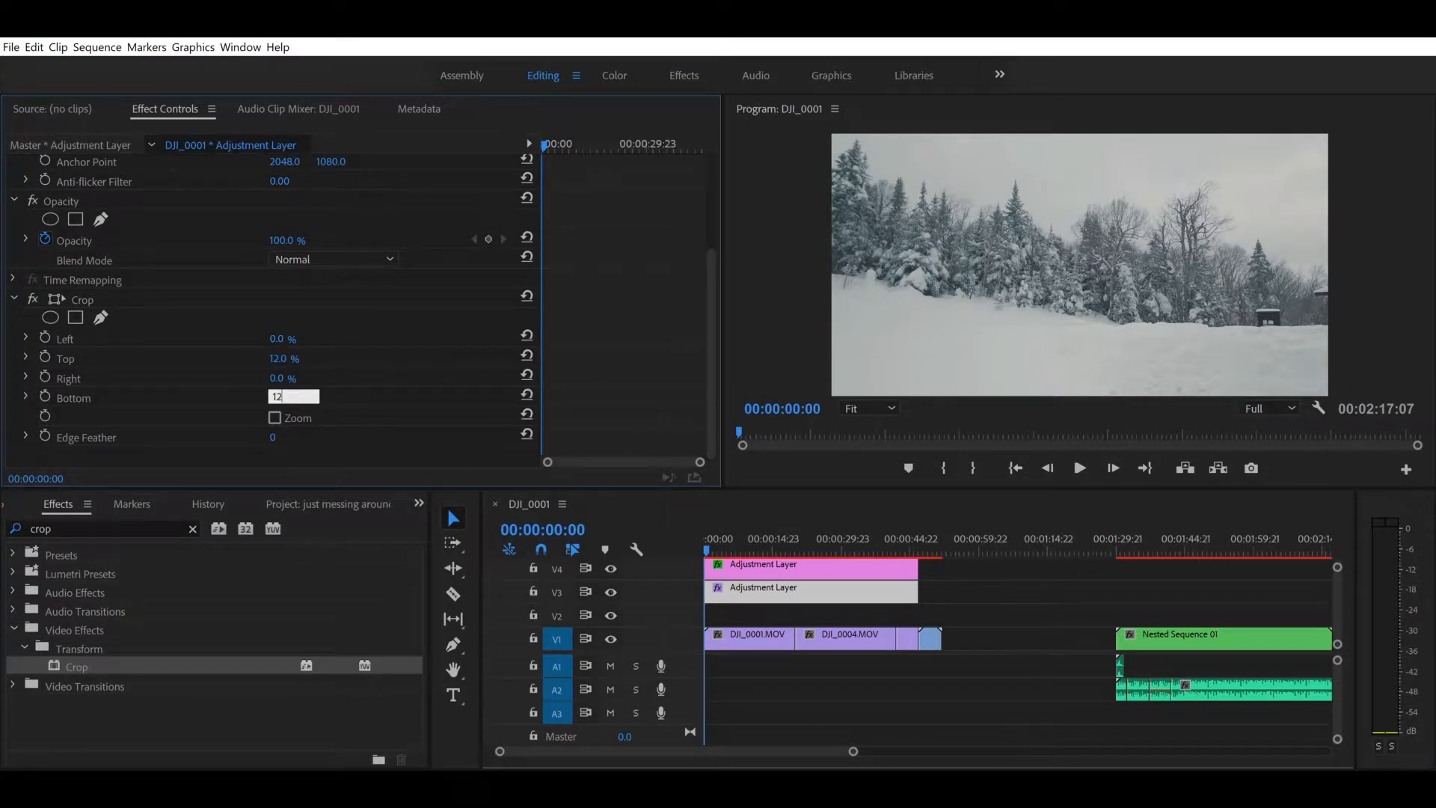
key(Return)
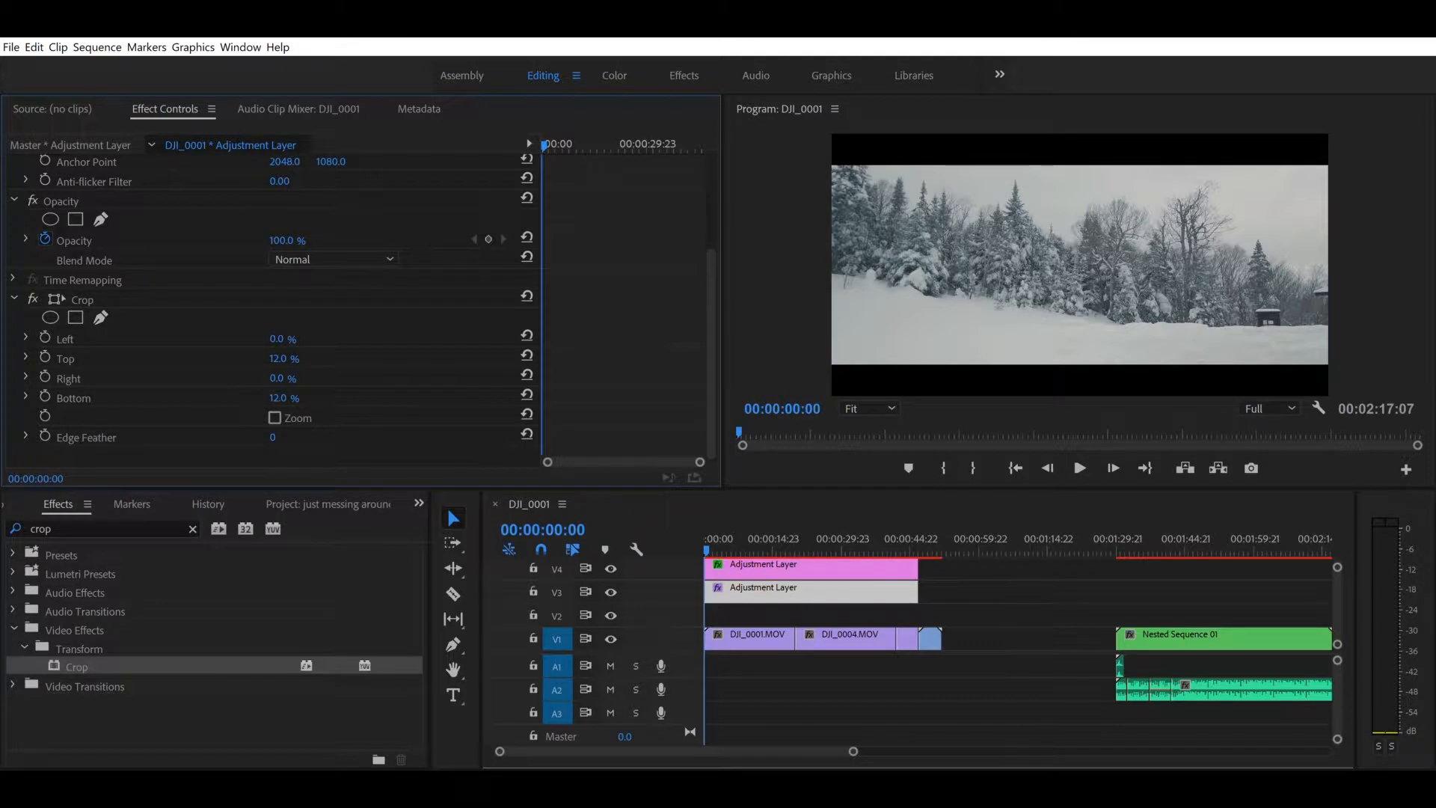
Step: Play the opening of the sequence to preview the black bars, and return to the first frame
key(space)
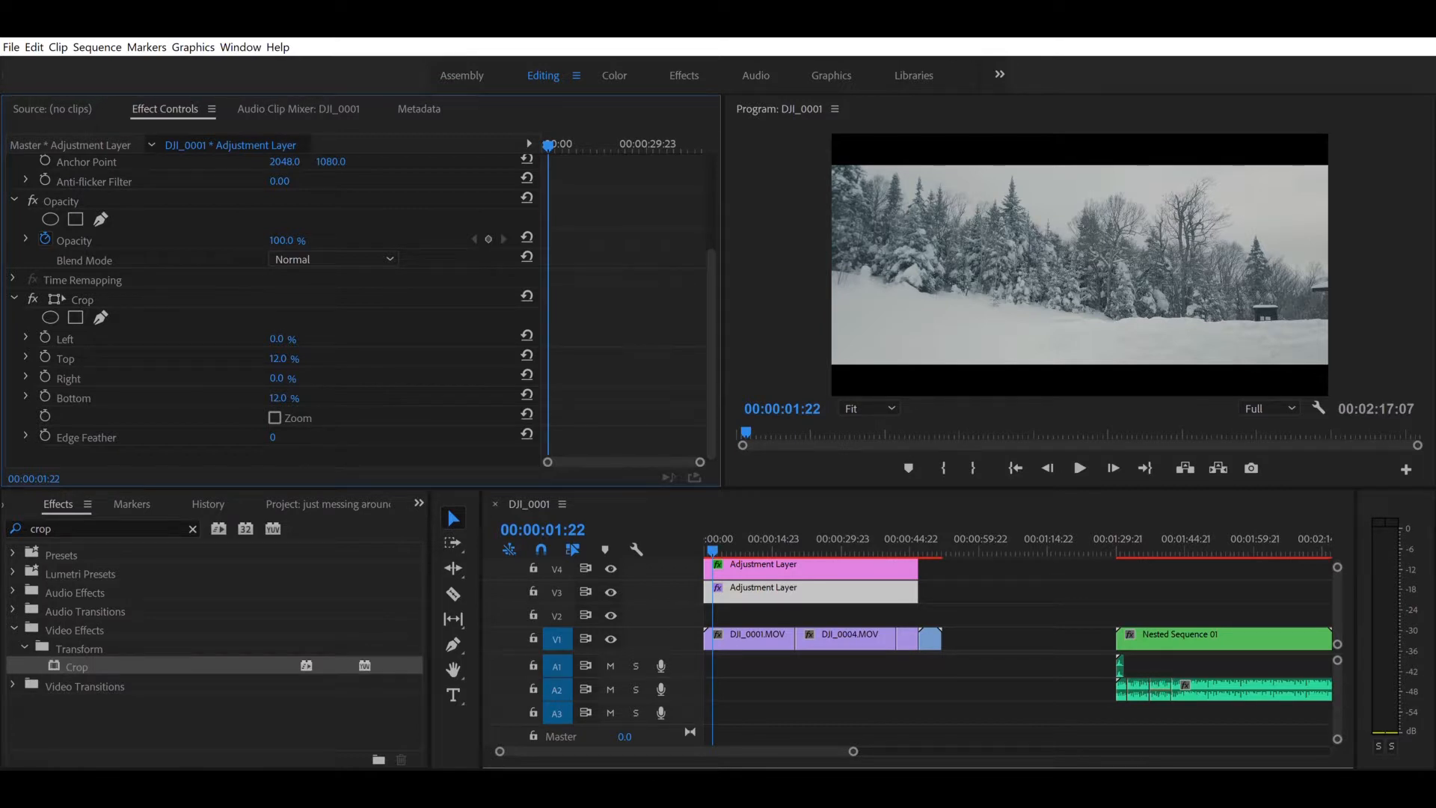
key(Left)
key(Left)
key(Left)
key(Left)
key(Left)
key(Left)
key(Left)
key(Left)
key(Left)
key(Left)
key(Left)
key(Left)
key(Left)
key(Left)
key(Left)
key(Left)
key(Left)
key(Left)
key(Left)
key(Left)
key(Left)
key(Left)
key(Left)
key(Left)
key(Left)
key(Left)
key(Left)
key(Left)
key(Left)
key(Left)
key(Left)
key(Left)
key(Left)
key(Home)
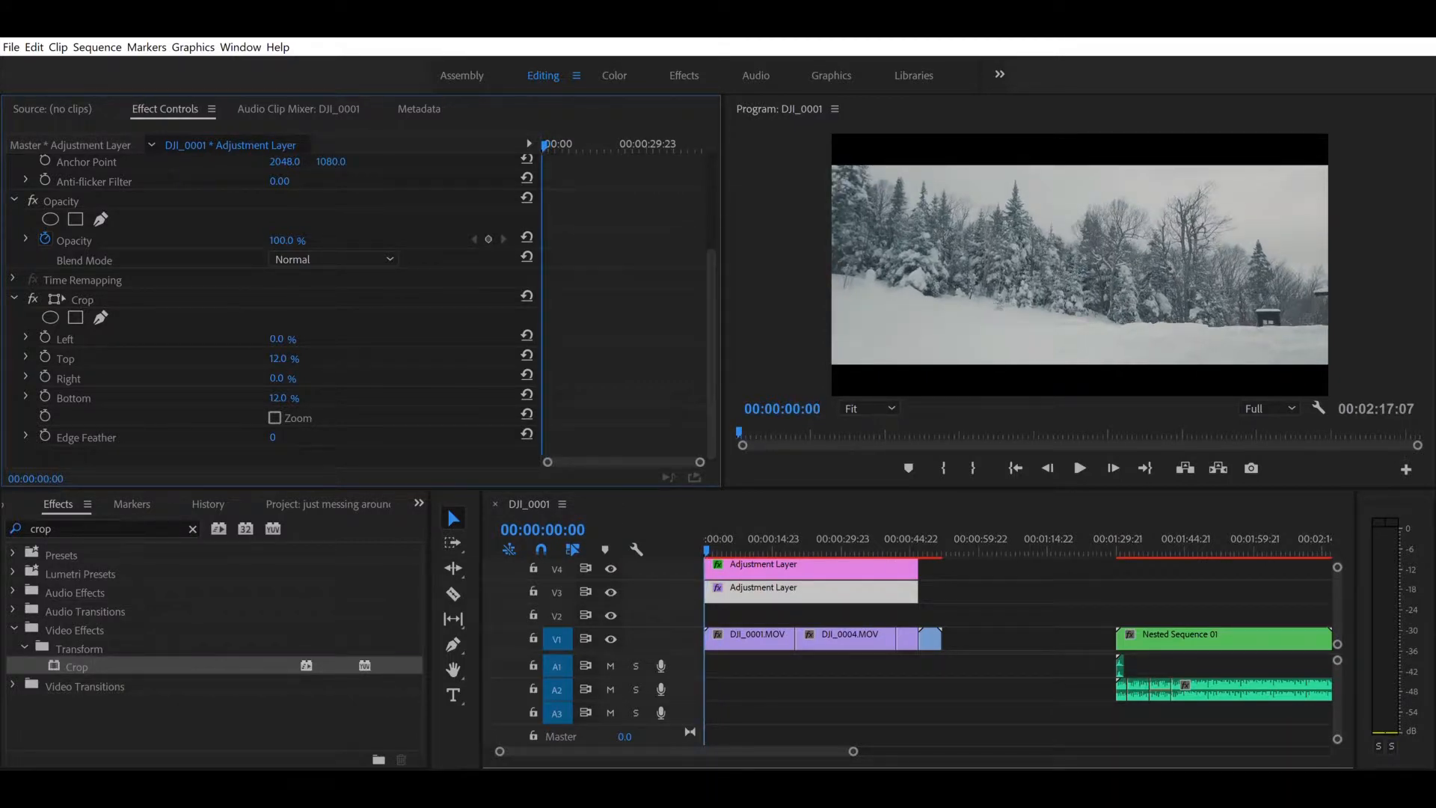
Step: Set the crop's Top and Bottom to 0% at the first frame and turn on keyframing for both
click(280, 358)
text(0)
click(280, 398)
text(0)
click(44, 357)
click(45, 395)
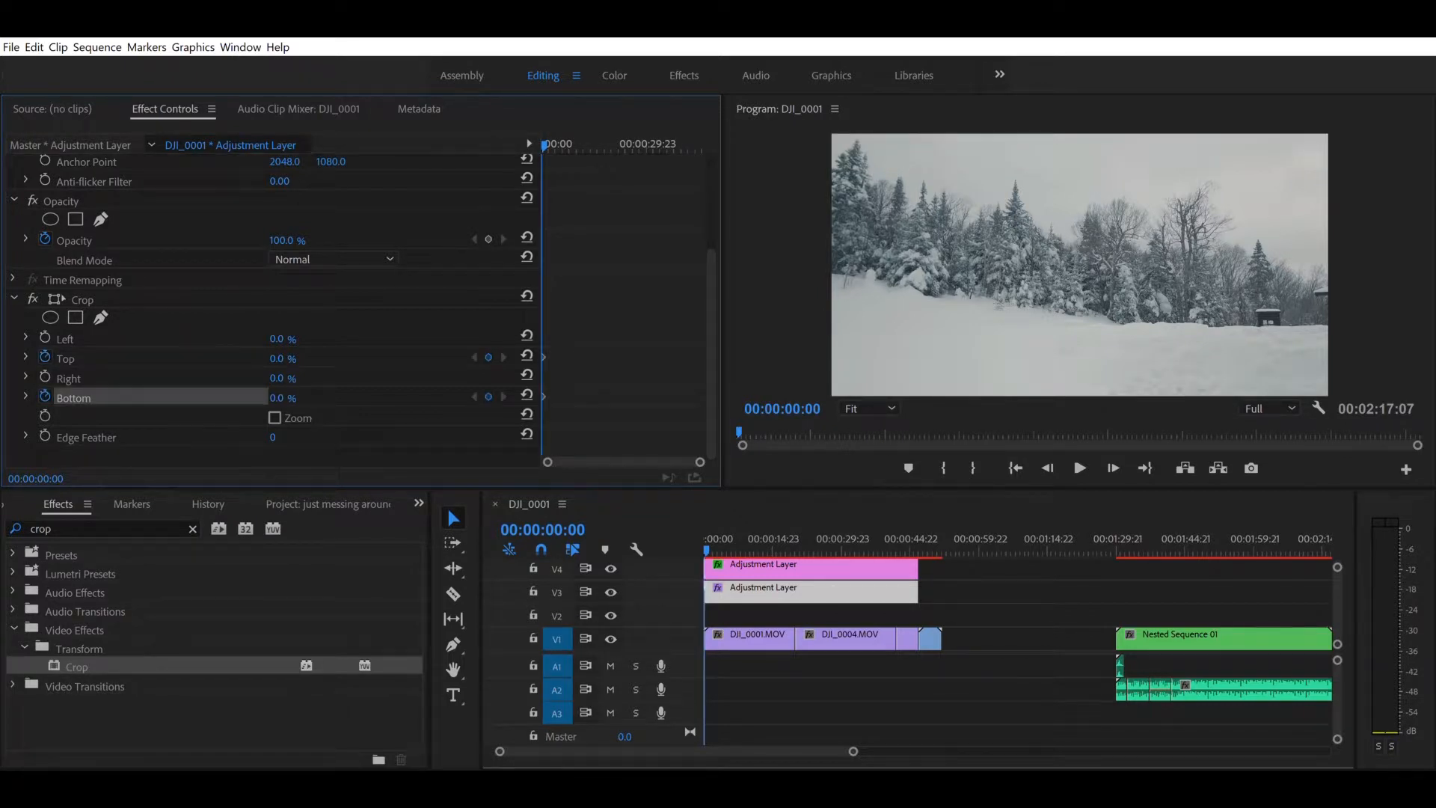
Step: Keyframe the crop's Top and Bottom at 12% at 00:00:01:00 so the bars slide in
key(shift+Right)
key(shift+Right)
key(shift+Right)
key(shift+Right)
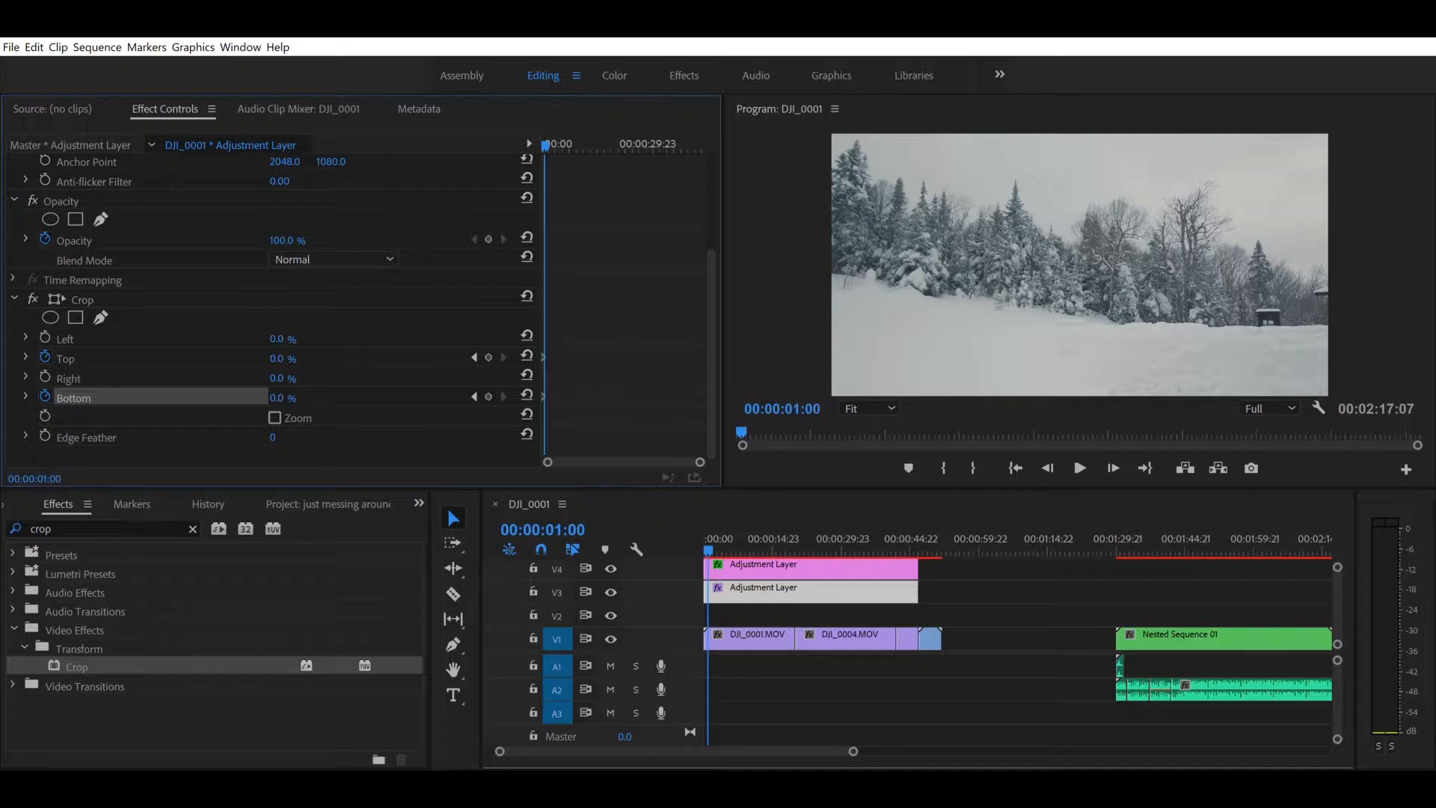
click(279, 358)
text(12)
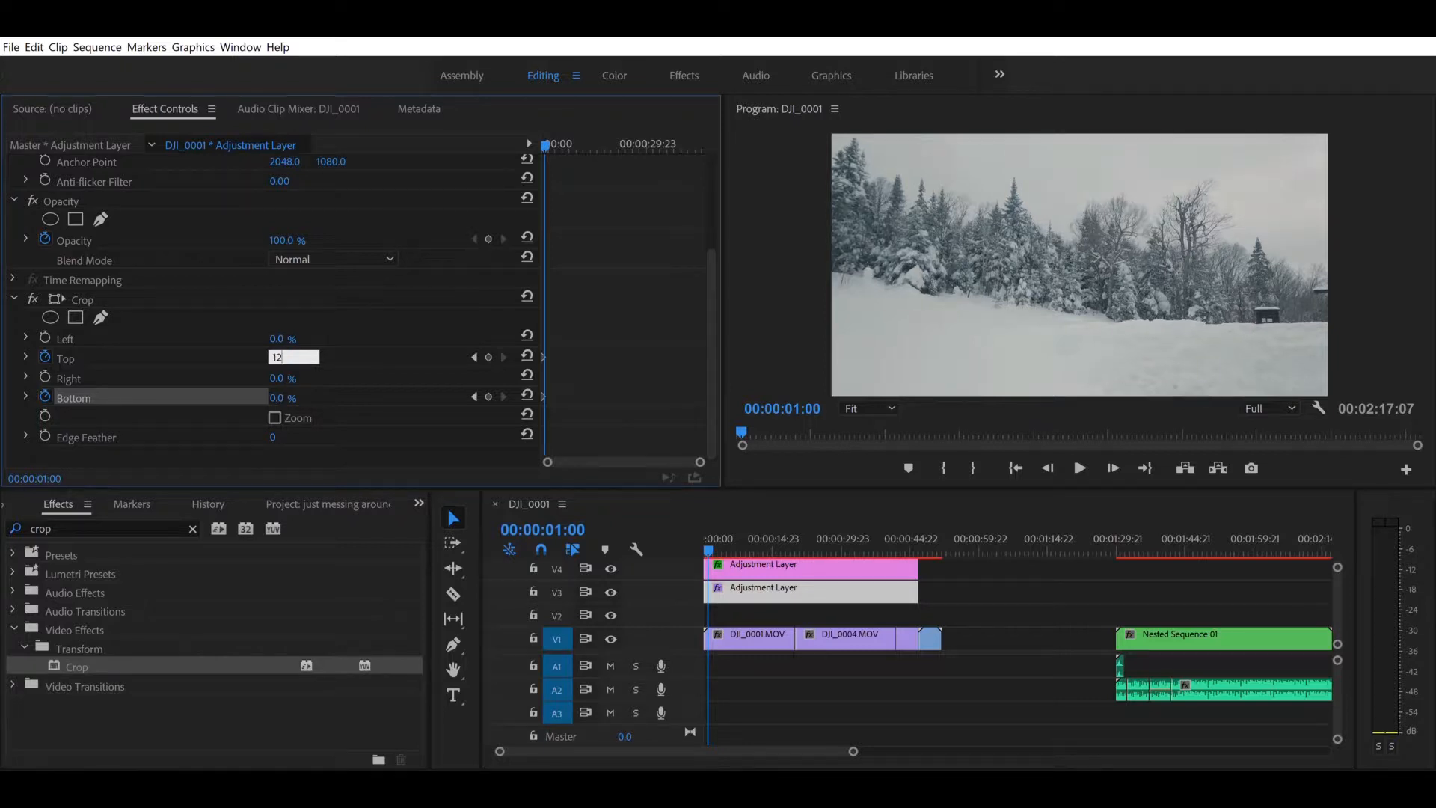
key(Return)
click(278, 398)
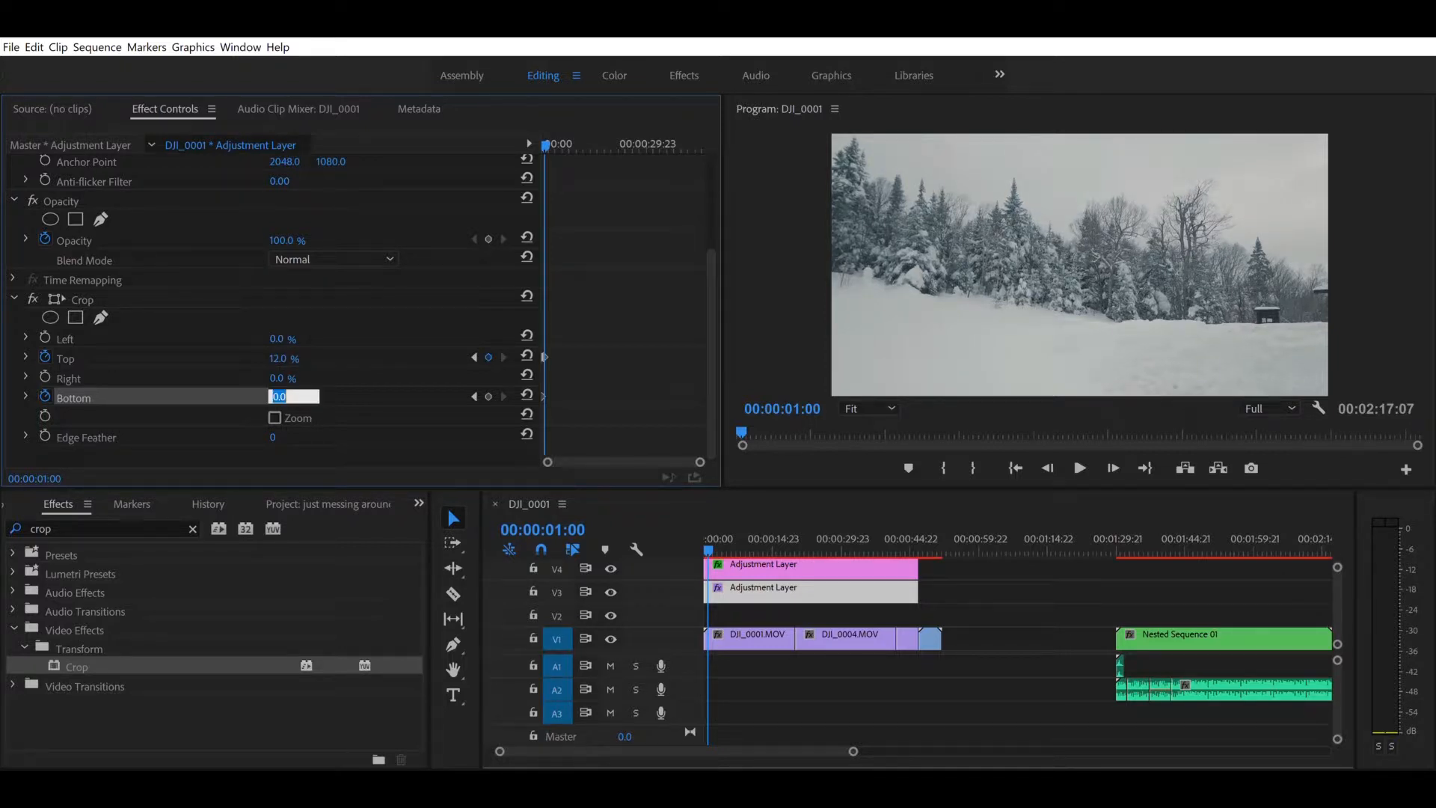
text(12)
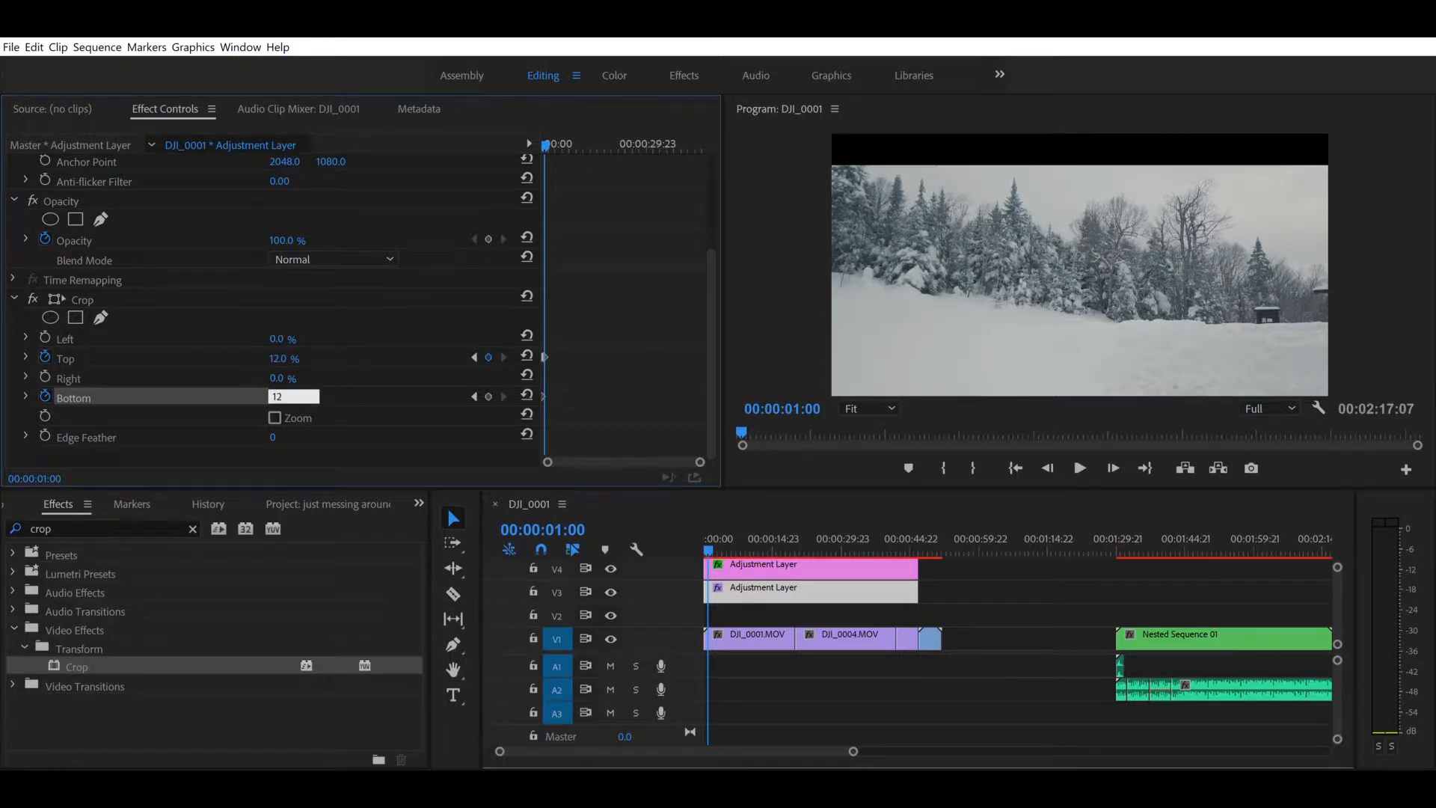
key(Return)
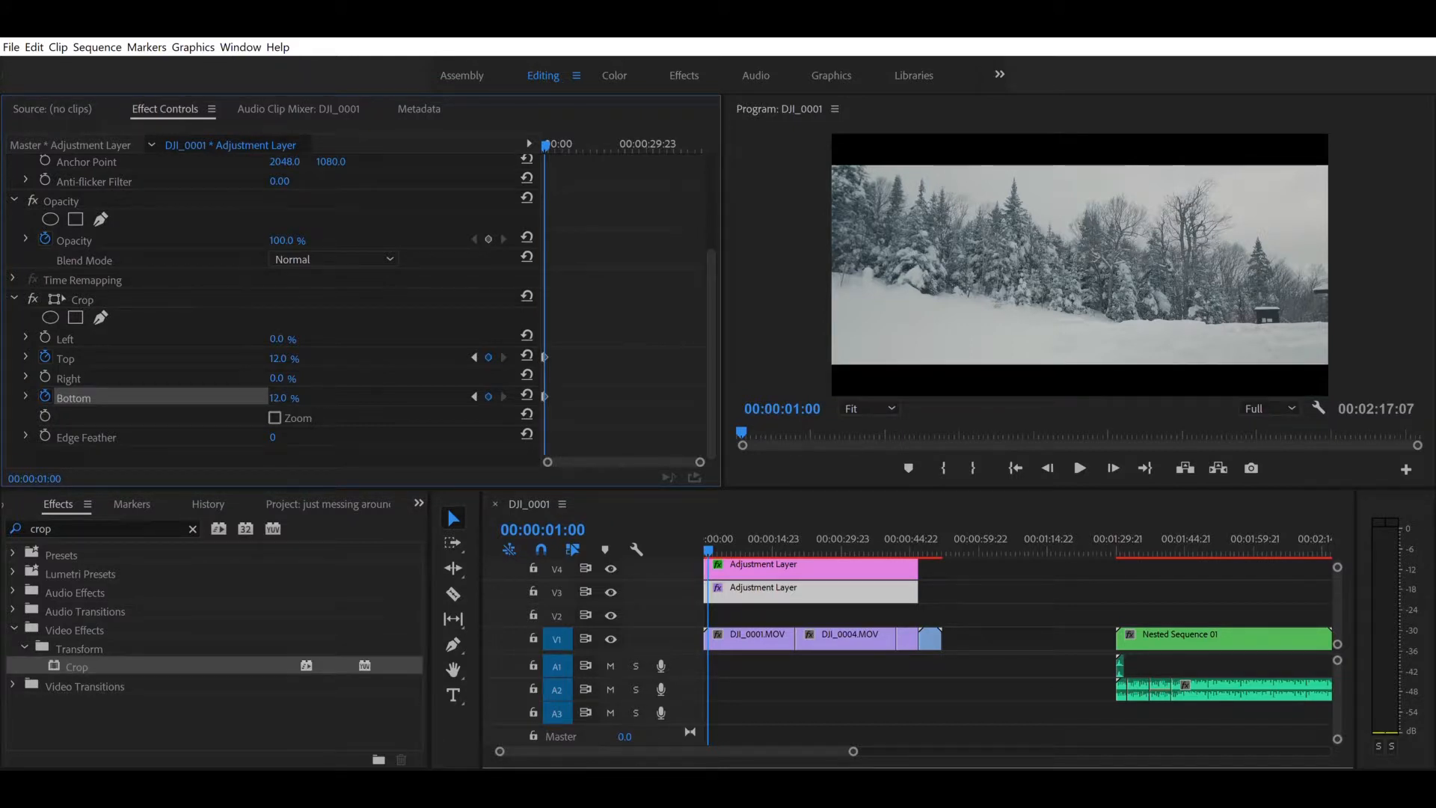
Step: Add Top and Bottom crop keyframes holding 12% at 00:00:45:22, about one second before the V3 adjustment layer ends
key(Right)
key(Right)
key(Right)
key(Right)
key(Right)
key(Right)
key(Right)
key(Right)
key(Right)
key(Right)
key(Right)
drag(710, 551, 915, 550)
key(Right)
key(Right)
key(Right)
key(Right)
key(Right)
key(Right)
key(Right)
key(Right)
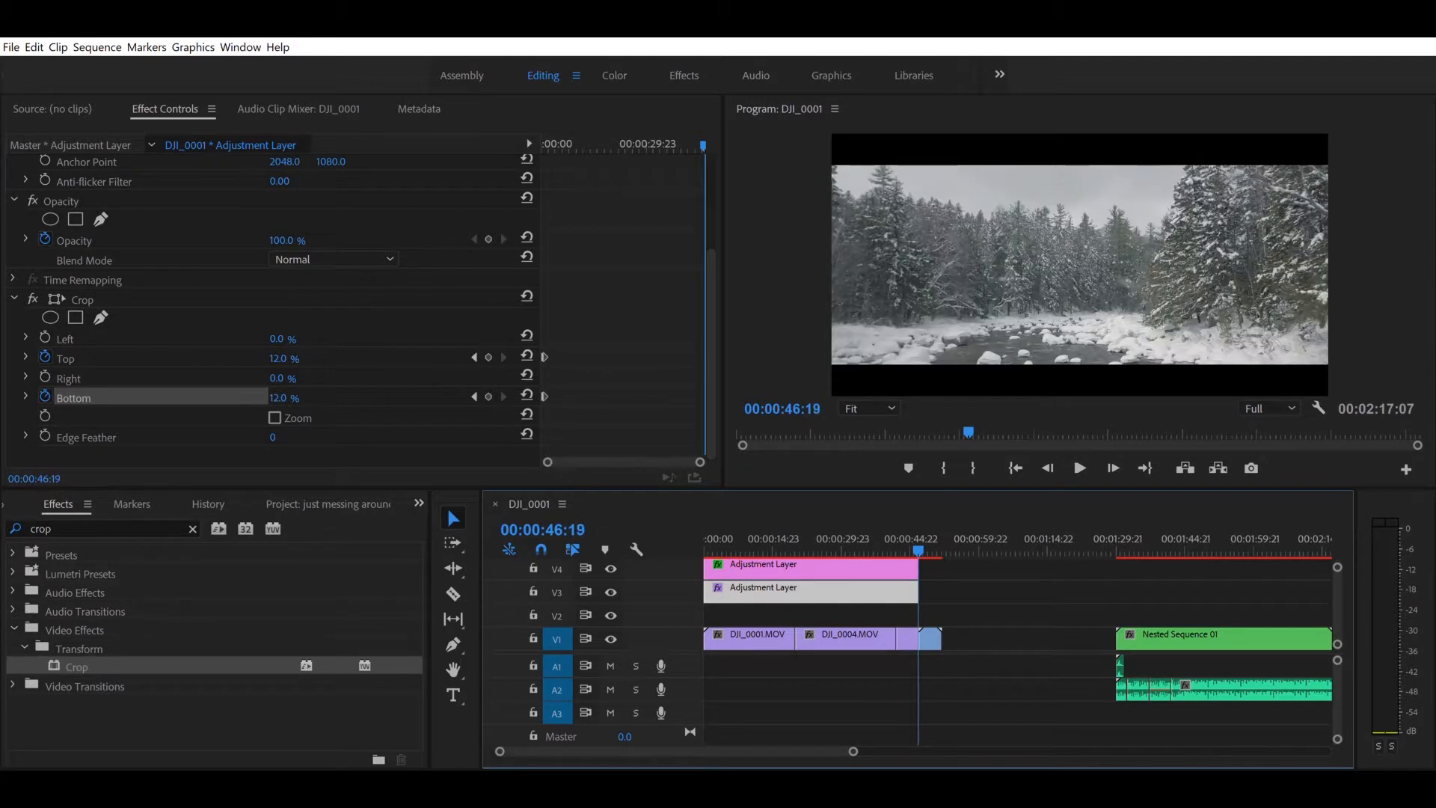
key(Right)
key(Right)
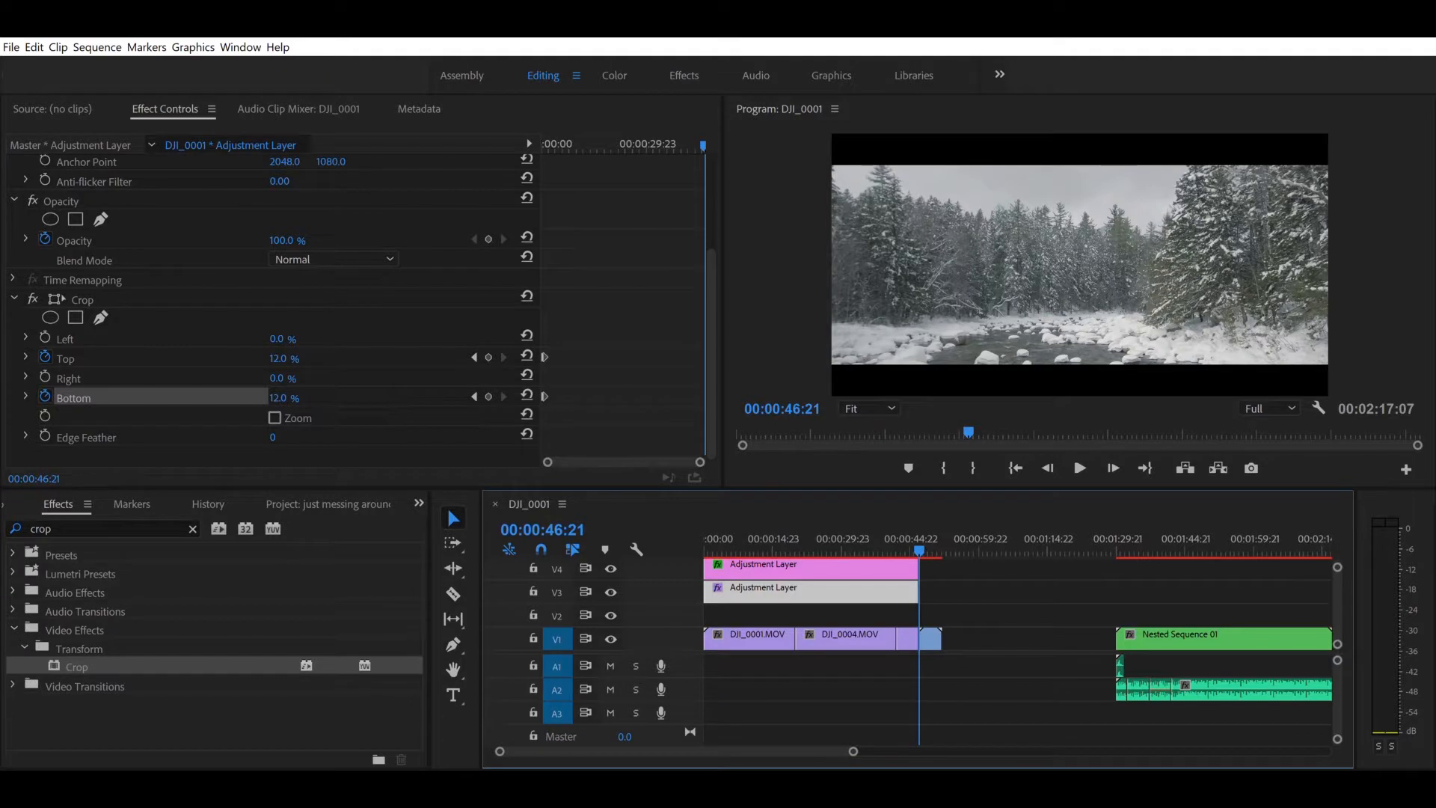
key(Right)
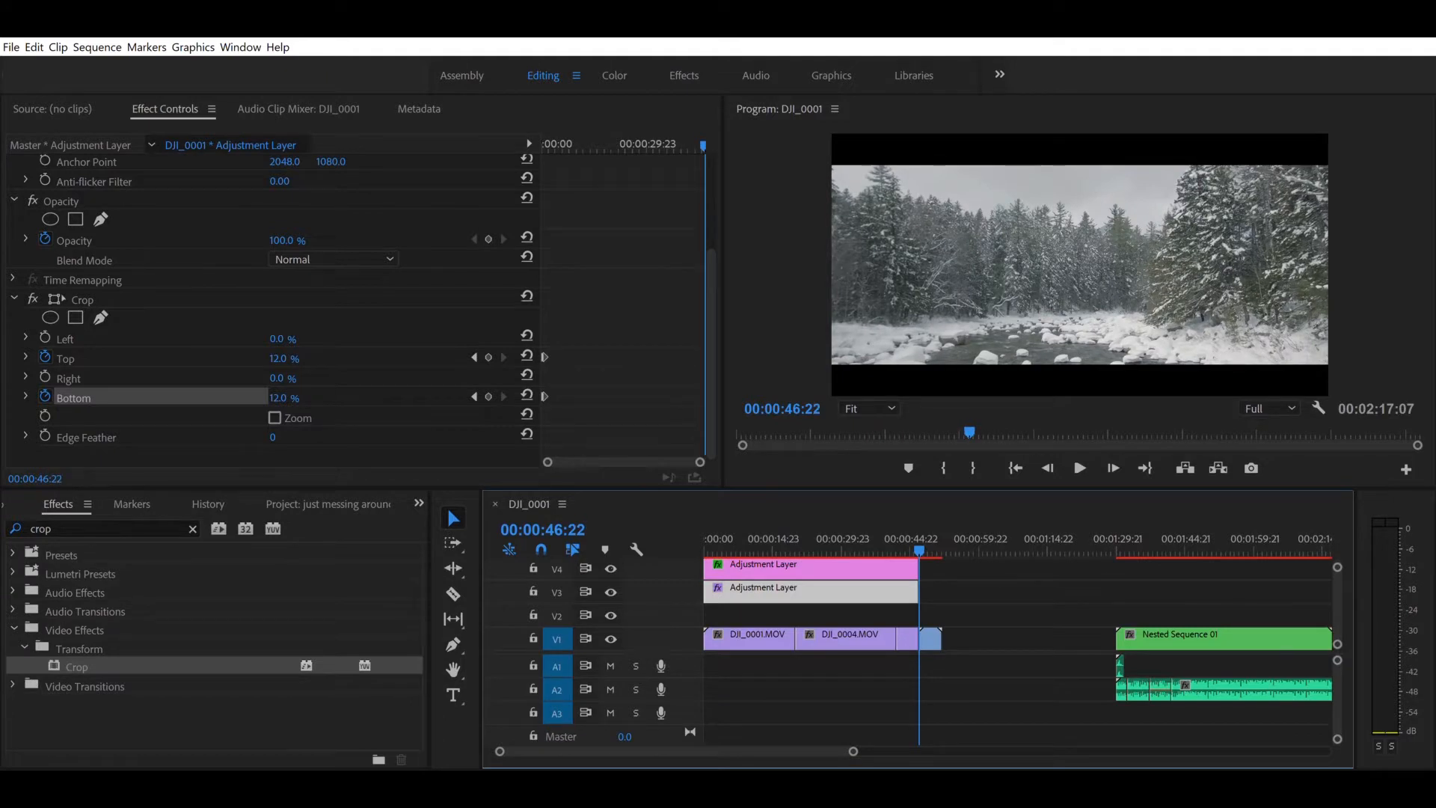
key(Right)
key(Left)
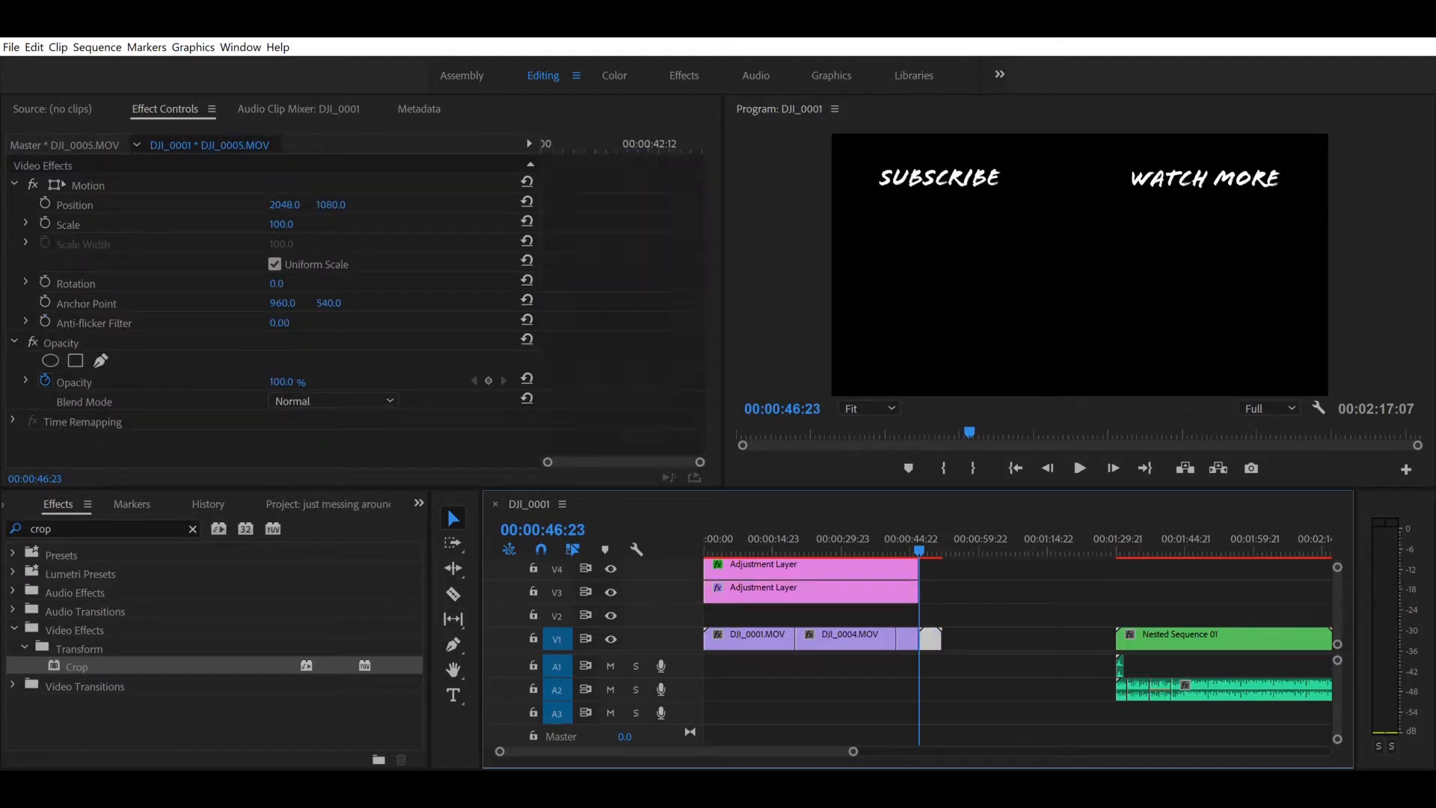
key(Left)
key(Left)
key(Left)
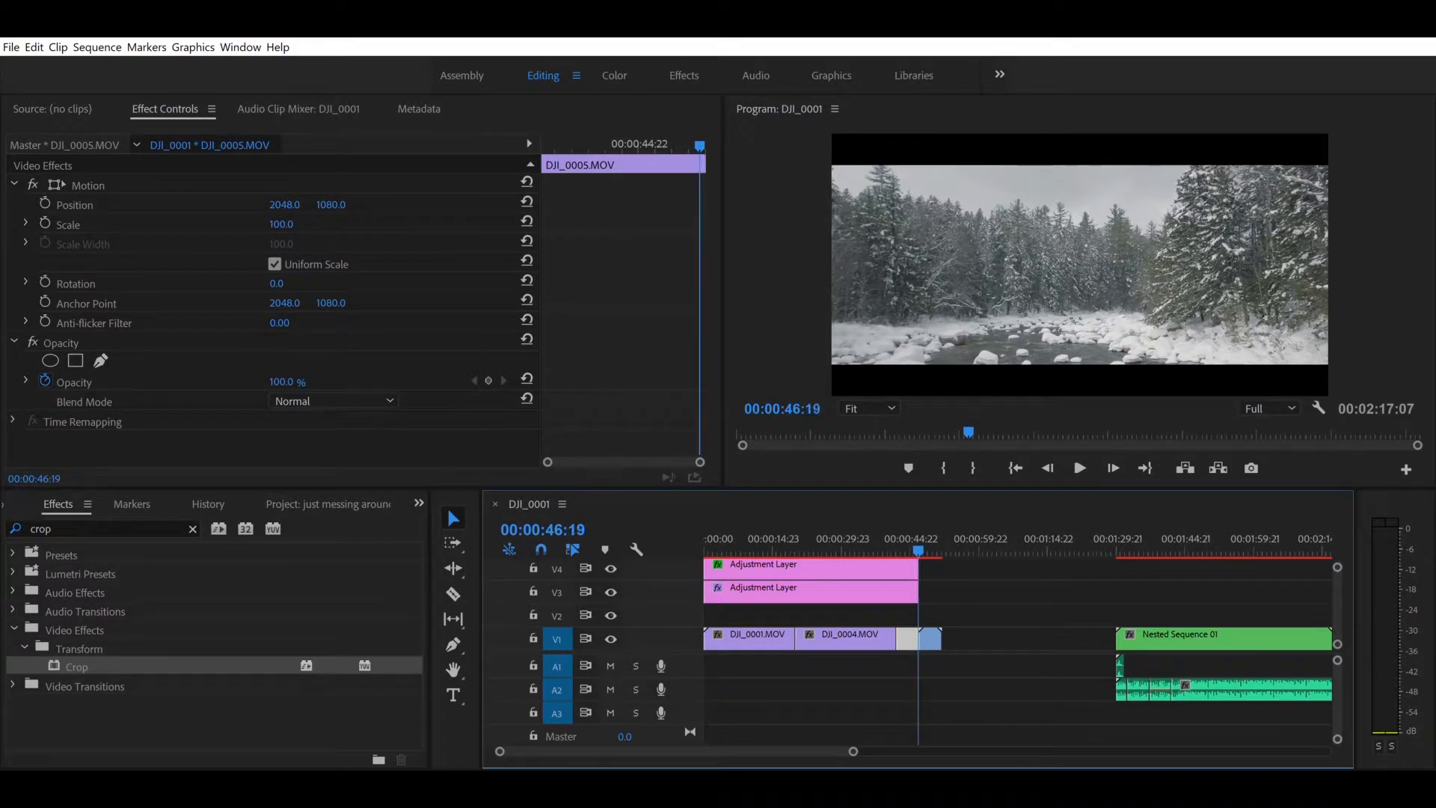
key(Left)
key(Left)
key(Left)
key(Left)
key(Left)
key(Left)
key(Left)
key(Left)
key(Left)
key(Left)
key(Left)
key(Left)
key(Left)
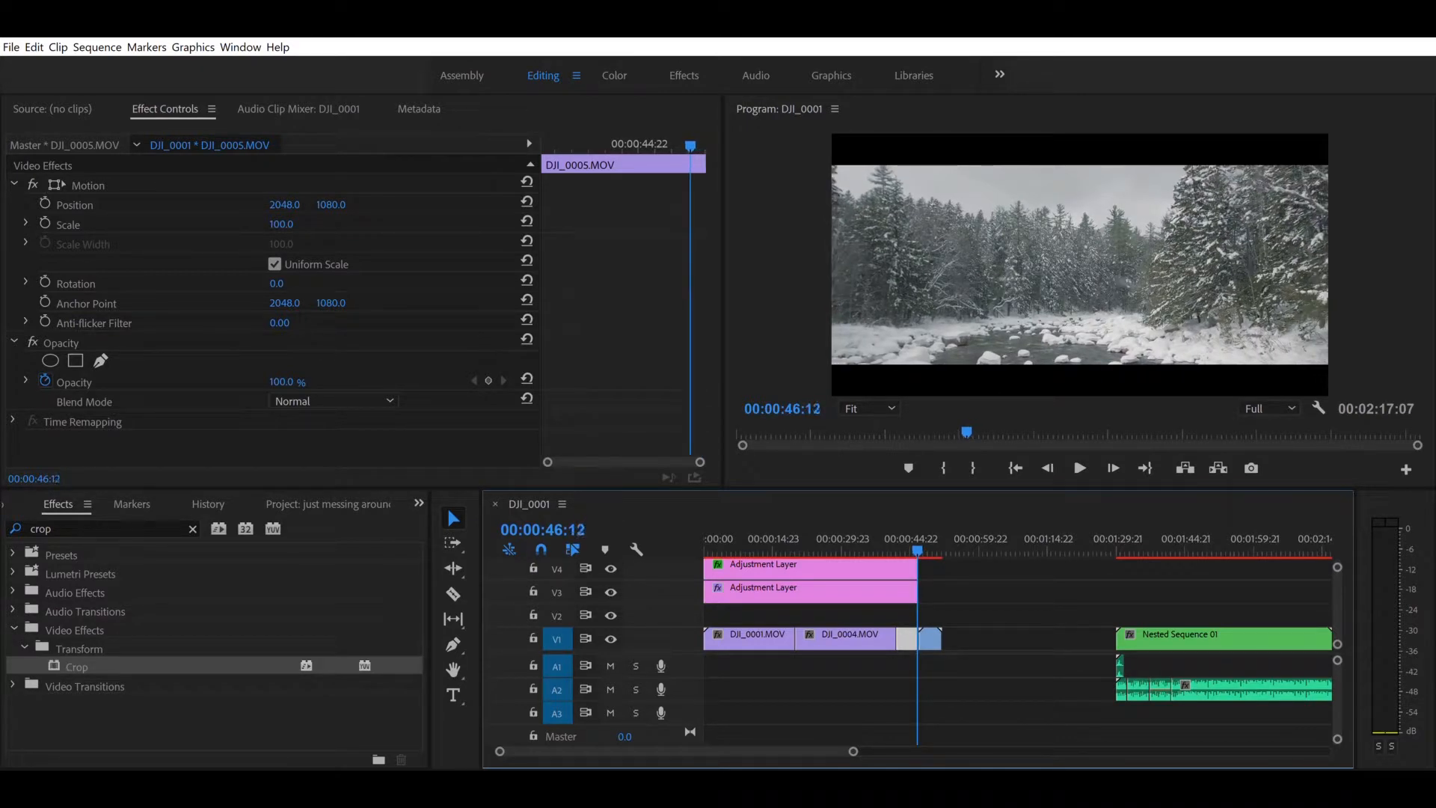
key(Left)
key(Left)
key(Left)
key(Left)
key(Left)
key(Left)
key(Left)
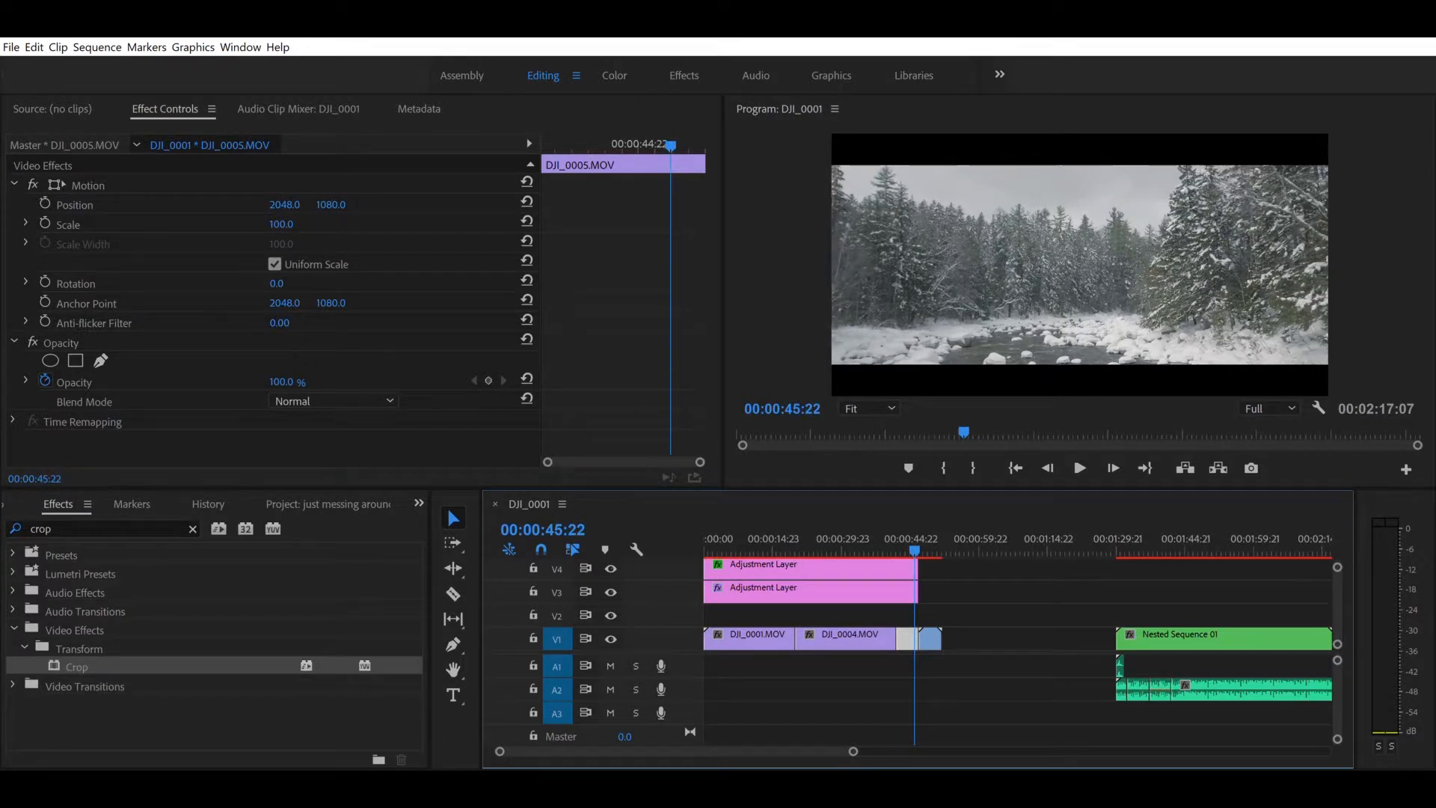
click(832, 593)
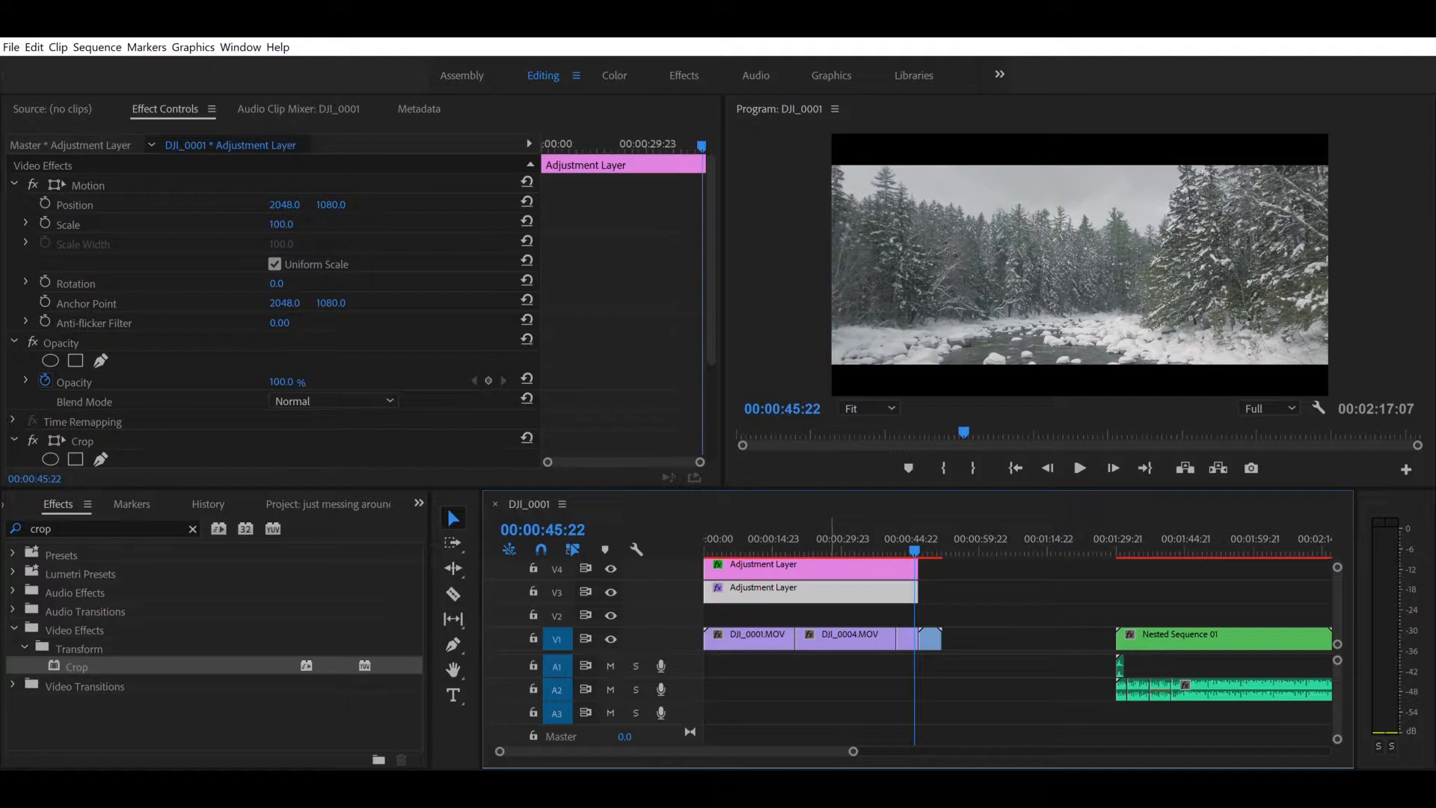
scroll(269, 310, down, 4)
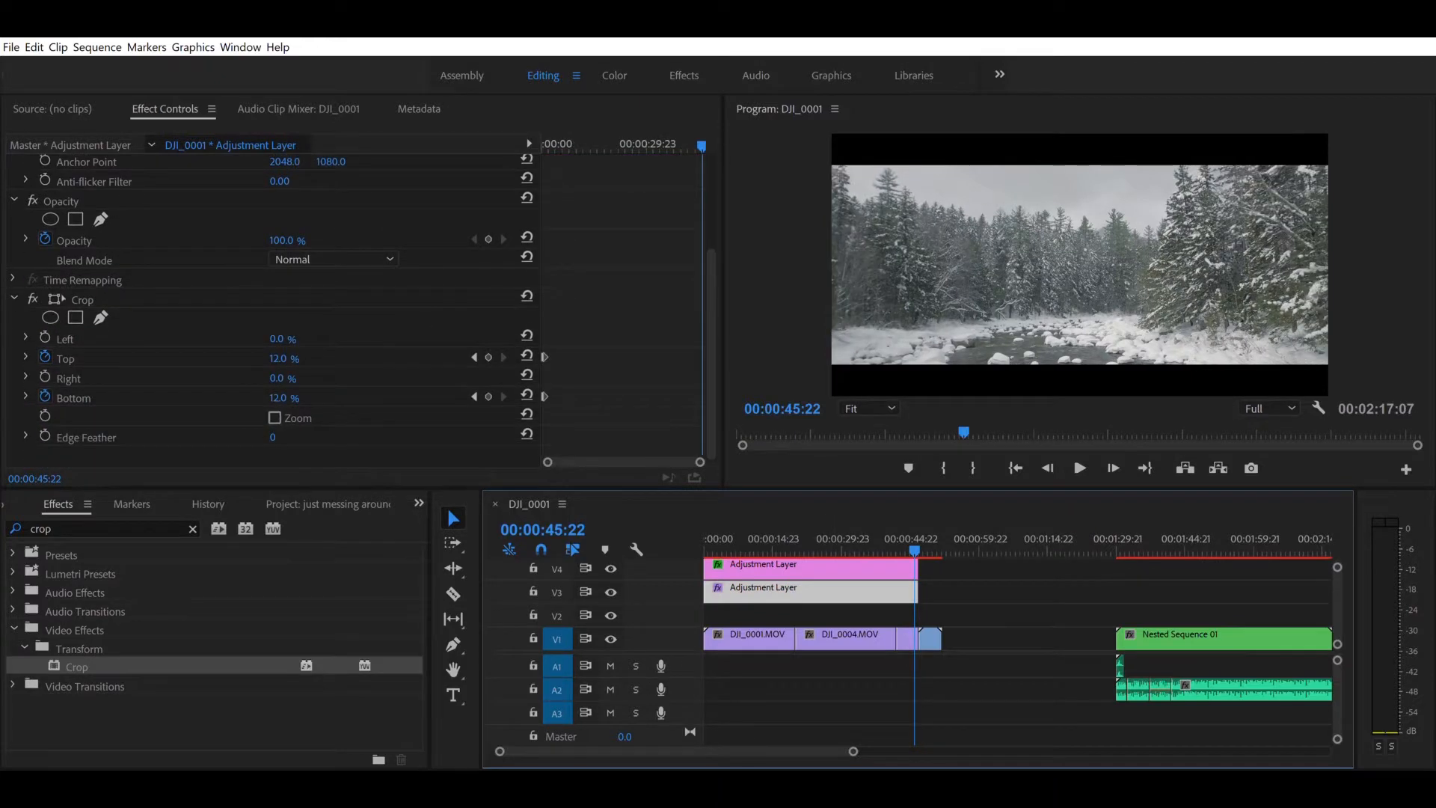
click(488, 358)
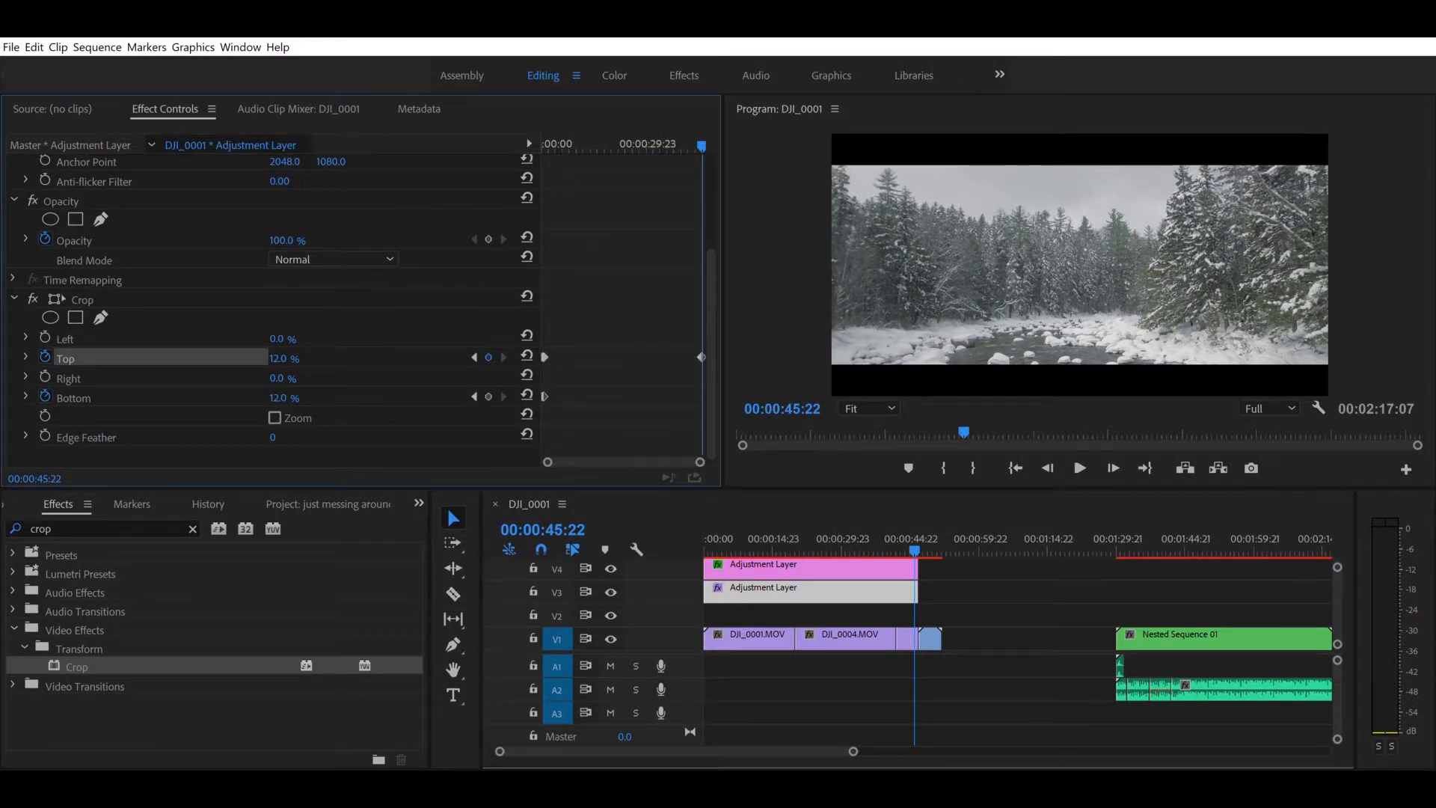
click(489, 396)
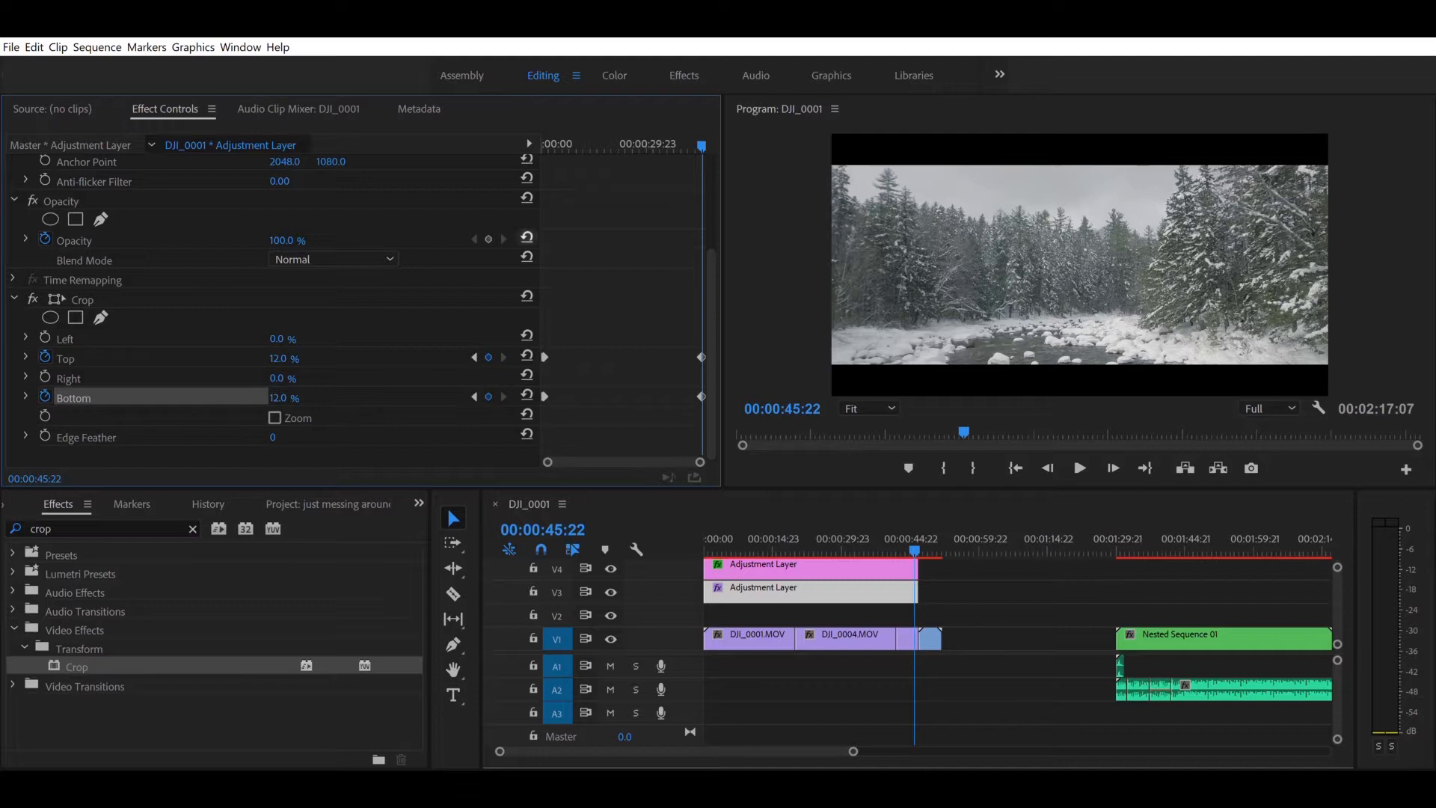
Step: Keyframe the crop's Bottom and Top at 0% at 00:00:46:22, the end of the V3 adjustment layer, so the bars slide out
key(Right)
key(Right)
key(Right)
key(Right)
key(Right)
key(Right)
key(Right)
key(Right)
key(Right)
key(Right)
key(Right)
key(Right)
key(Right)
key(Right)
key(Right)
key(Right)
key(Right)
key(Right)
key(Right)
key(Right)
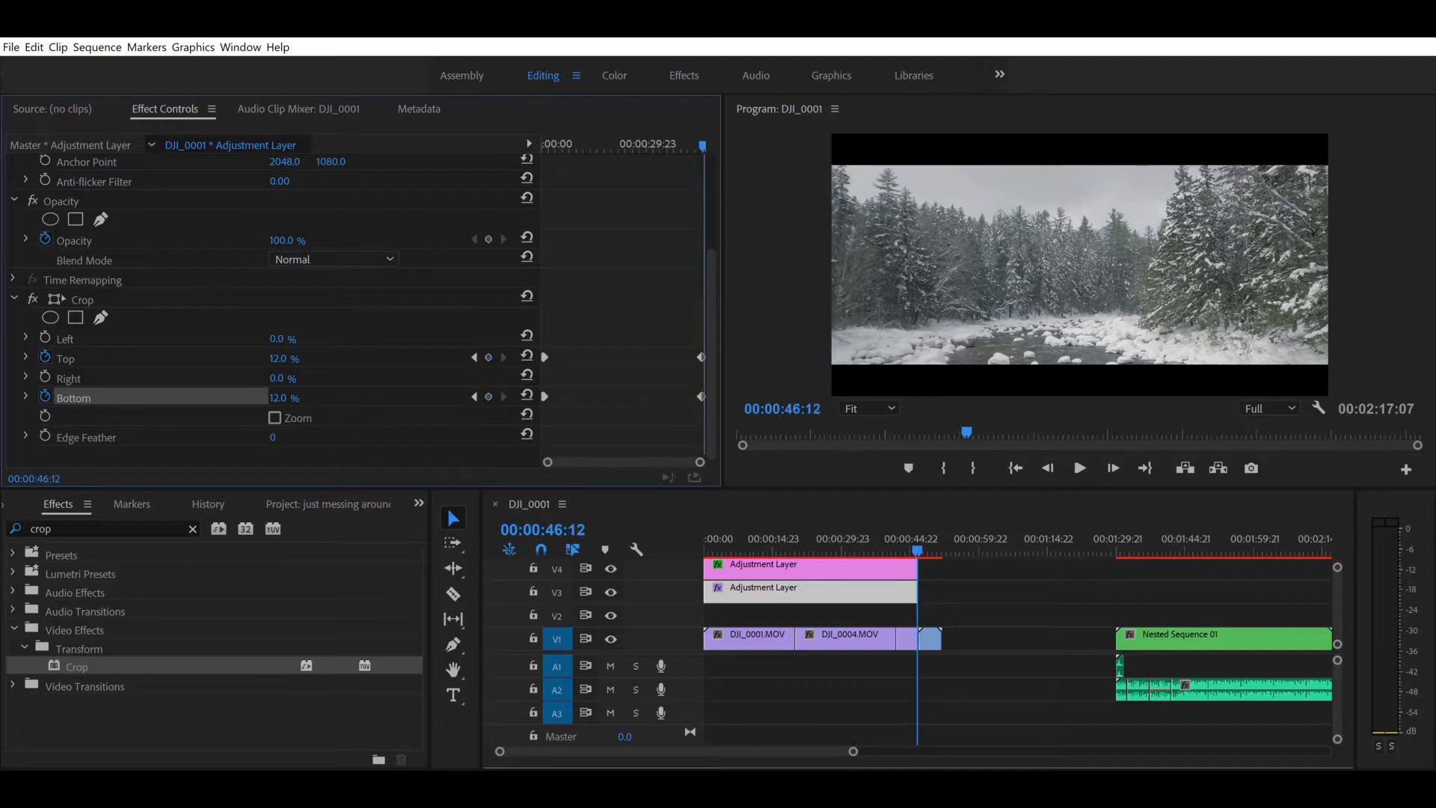
key(Right)
key(Right)
key(Right)
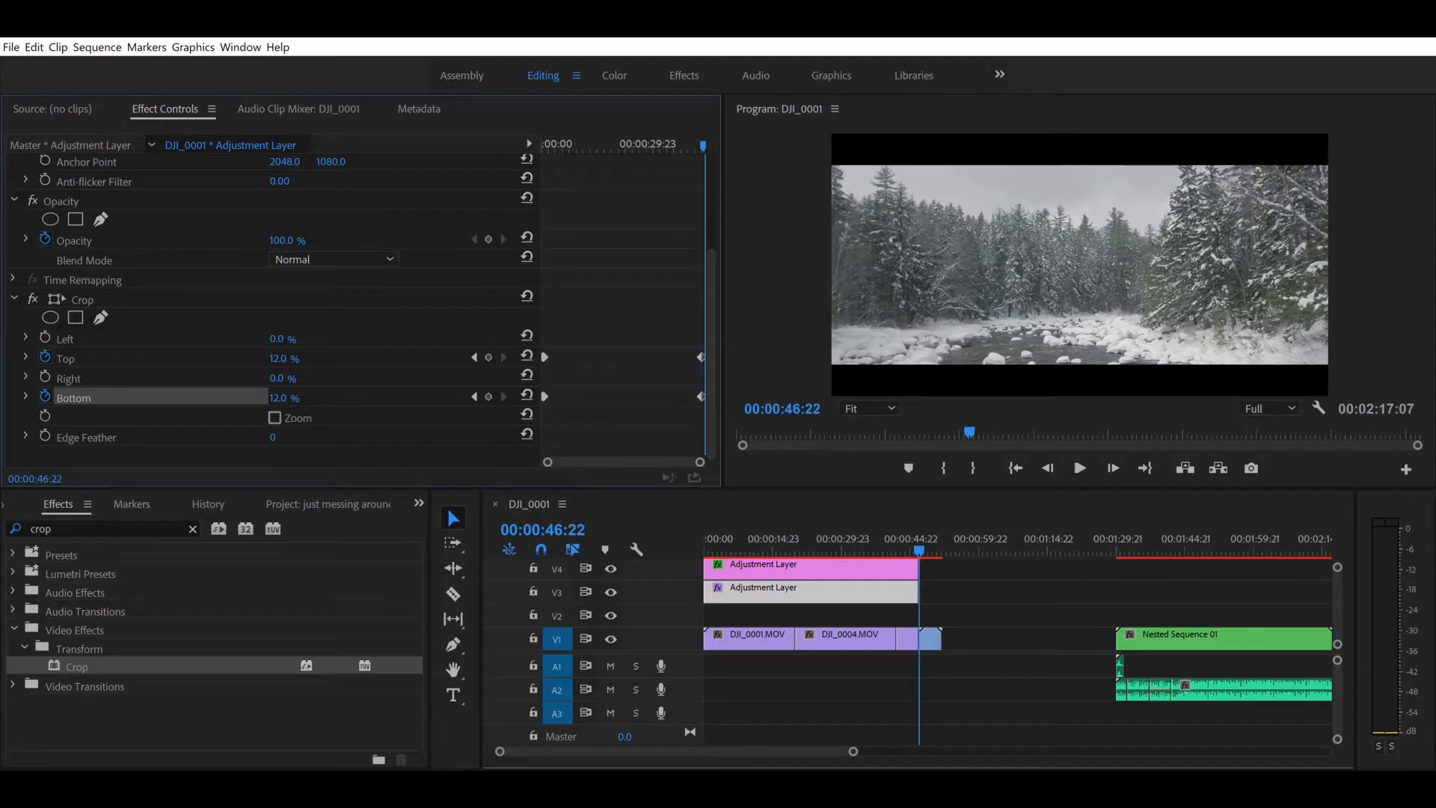
key(Right)
key(Left)
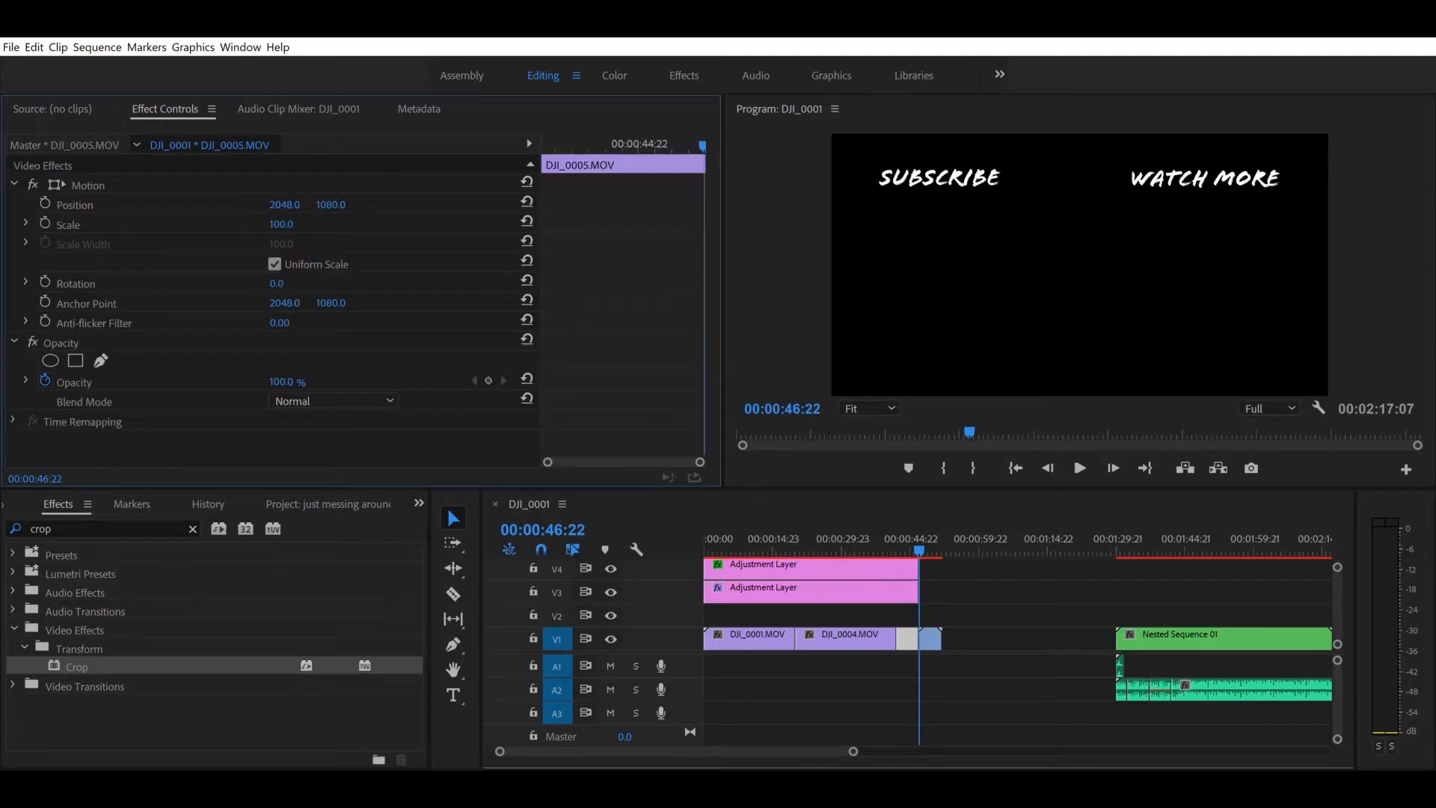
click(831, 592)
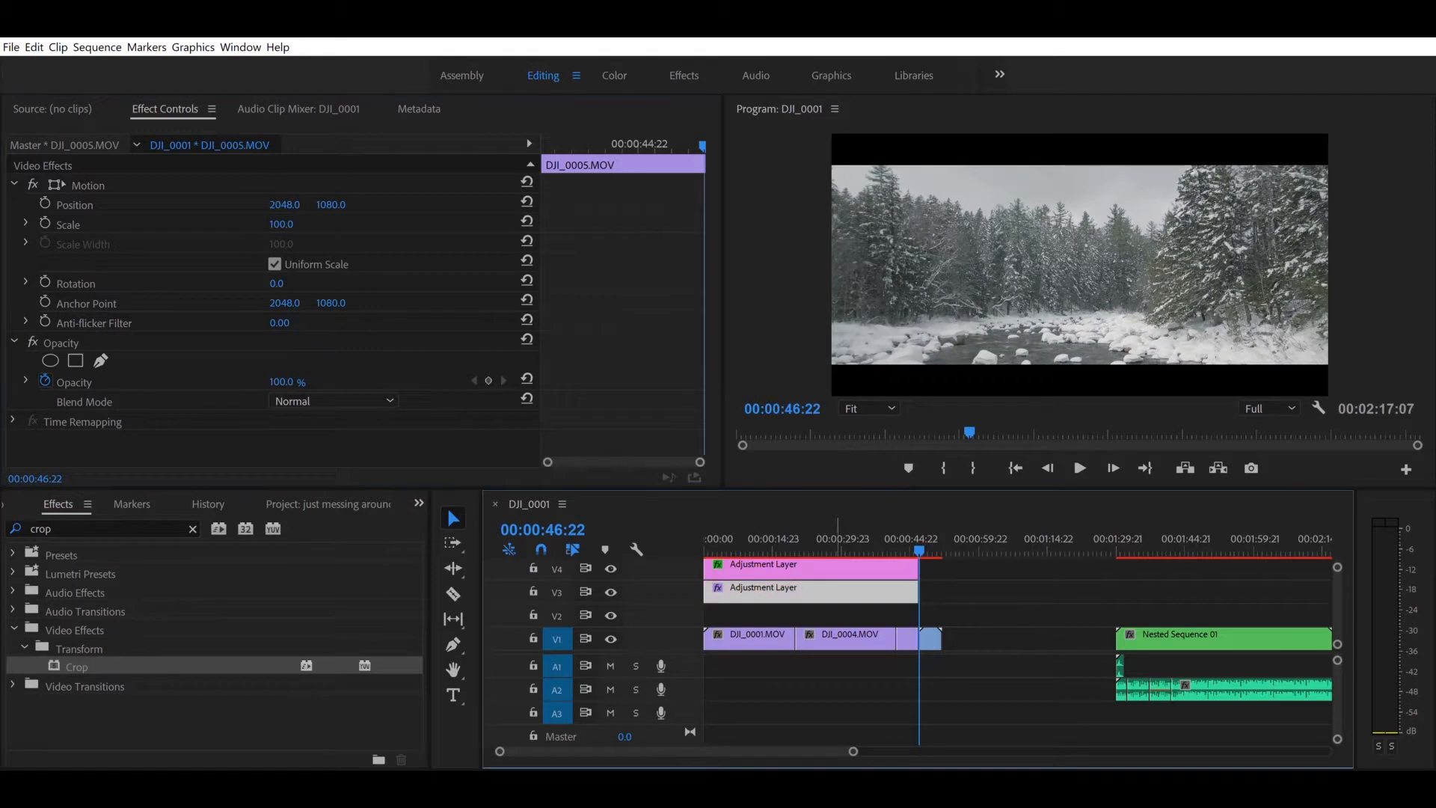
scroll(299, 314, down, 2)
scroll(269, 307, down, 3)
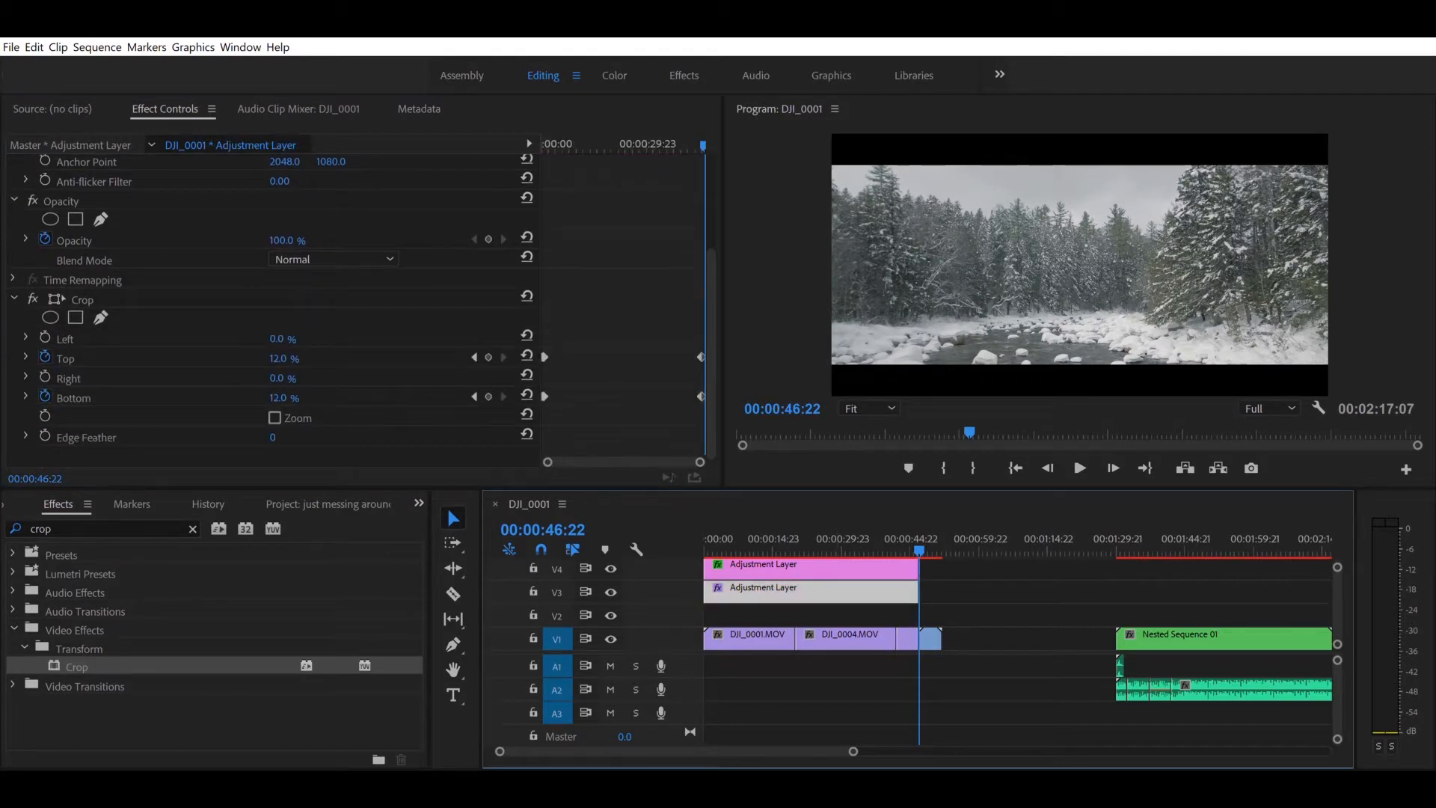
click(279, 398)
text(0)
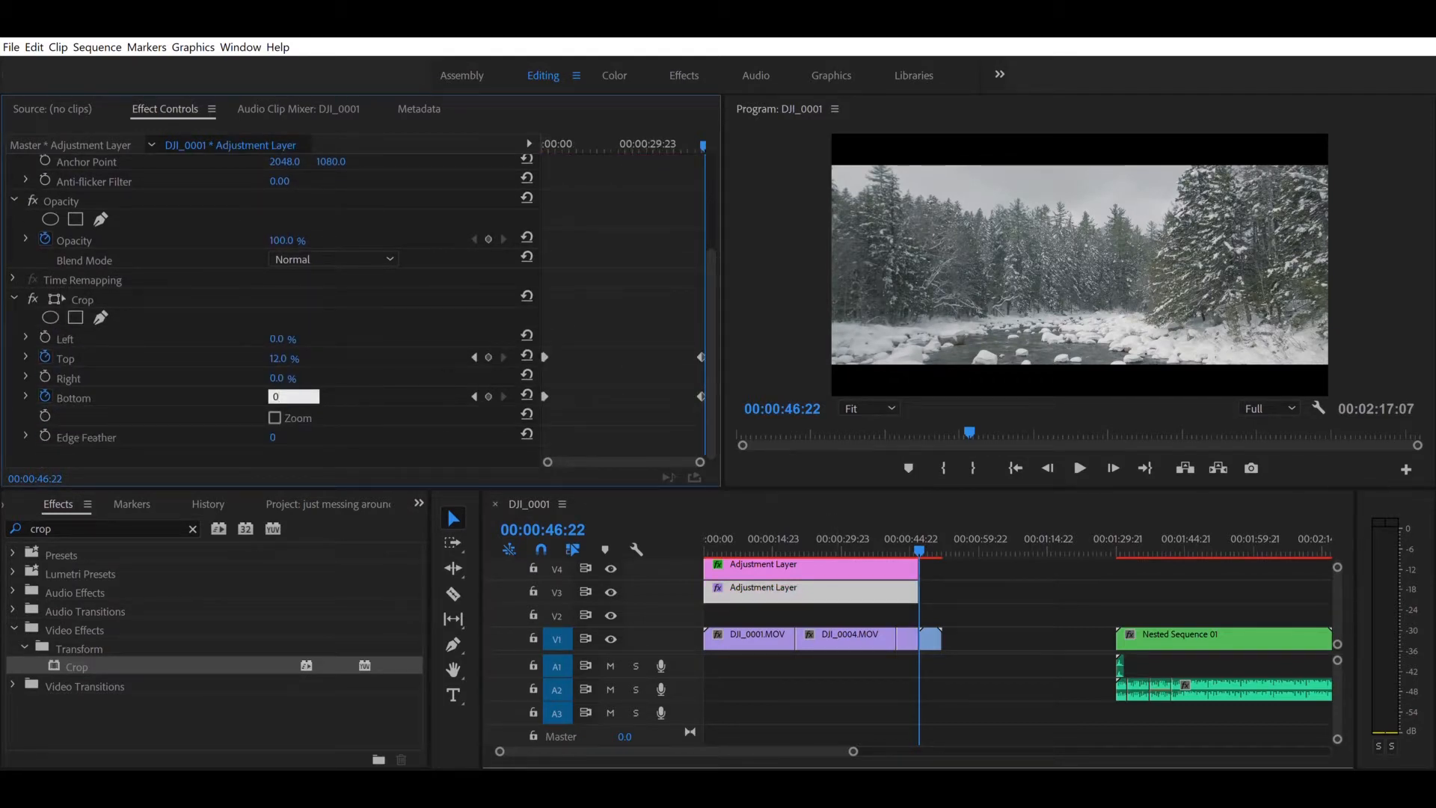
key(Return)
click(279, 359)
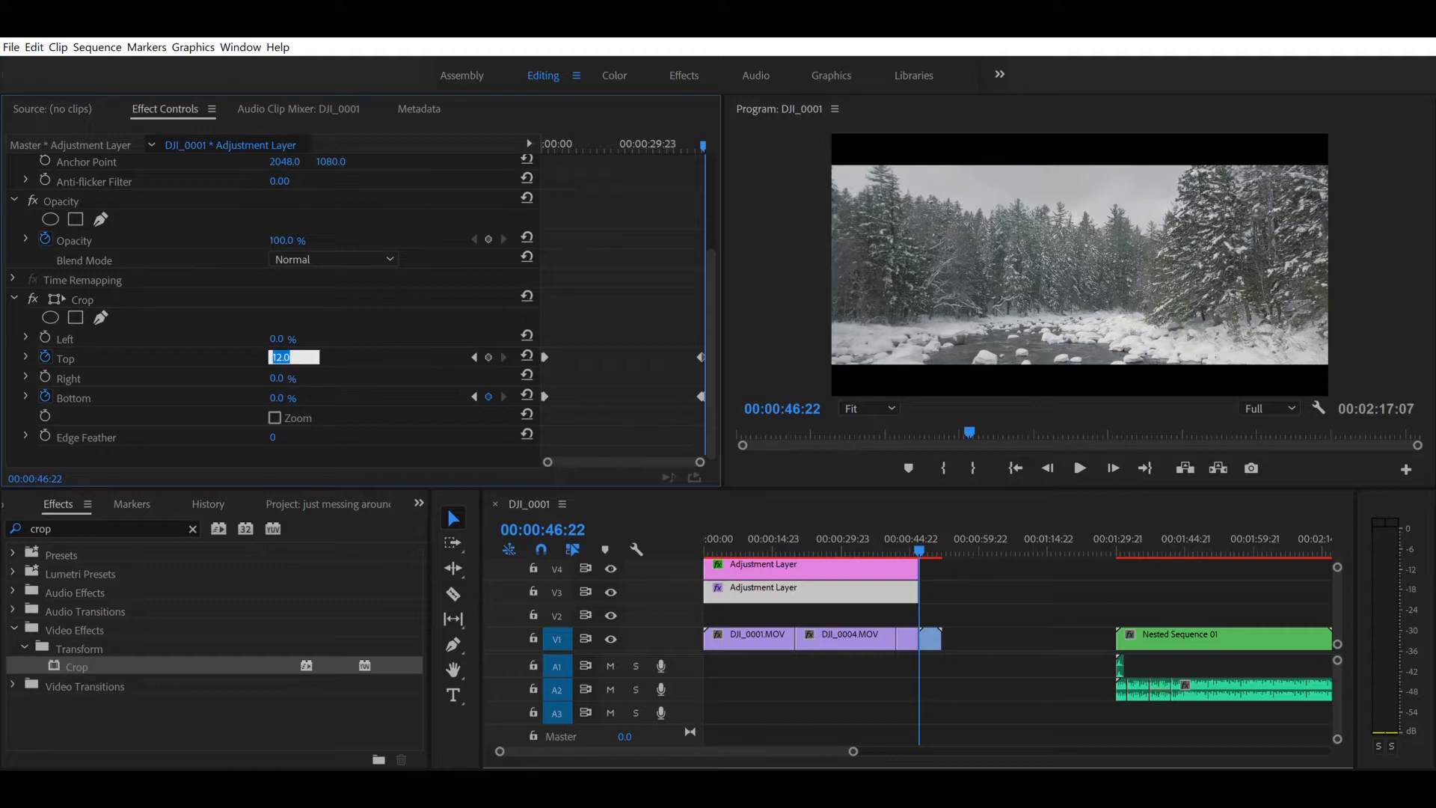
text(0)
key(Return)
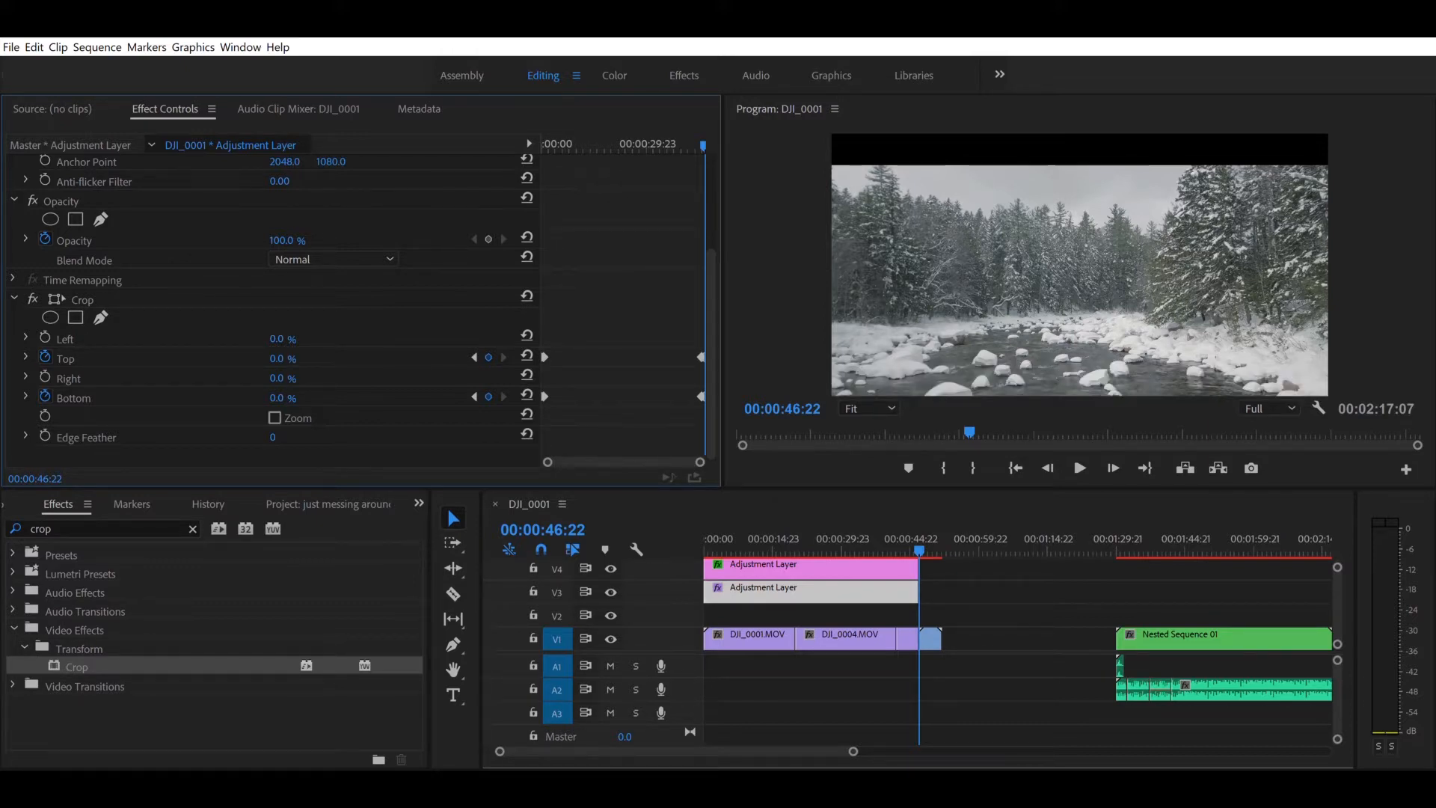
Step: Return to the first frame and play the opening few seconds to preview the animated black bars
drag(919, 551, 736, 550)
key(Home)
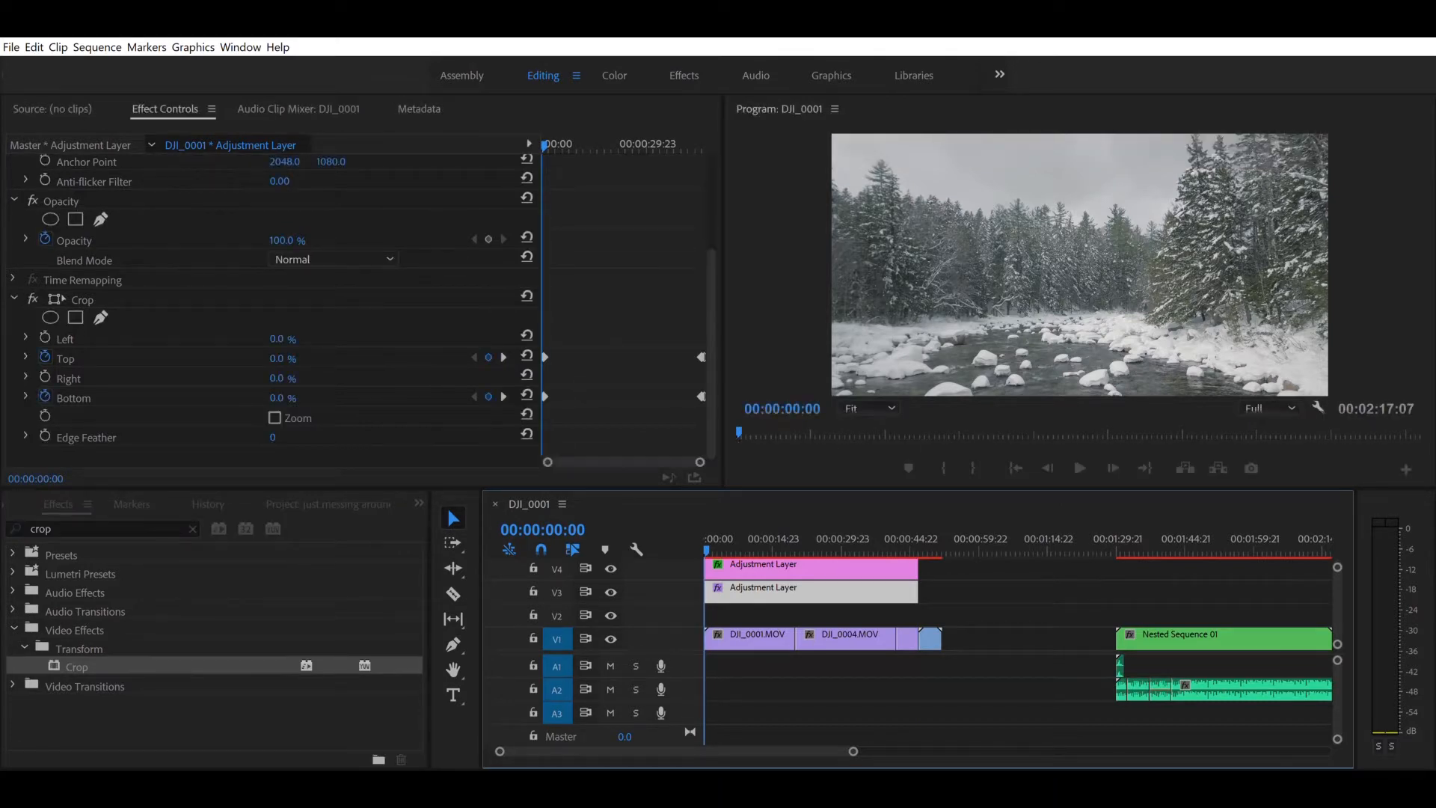
key(space)
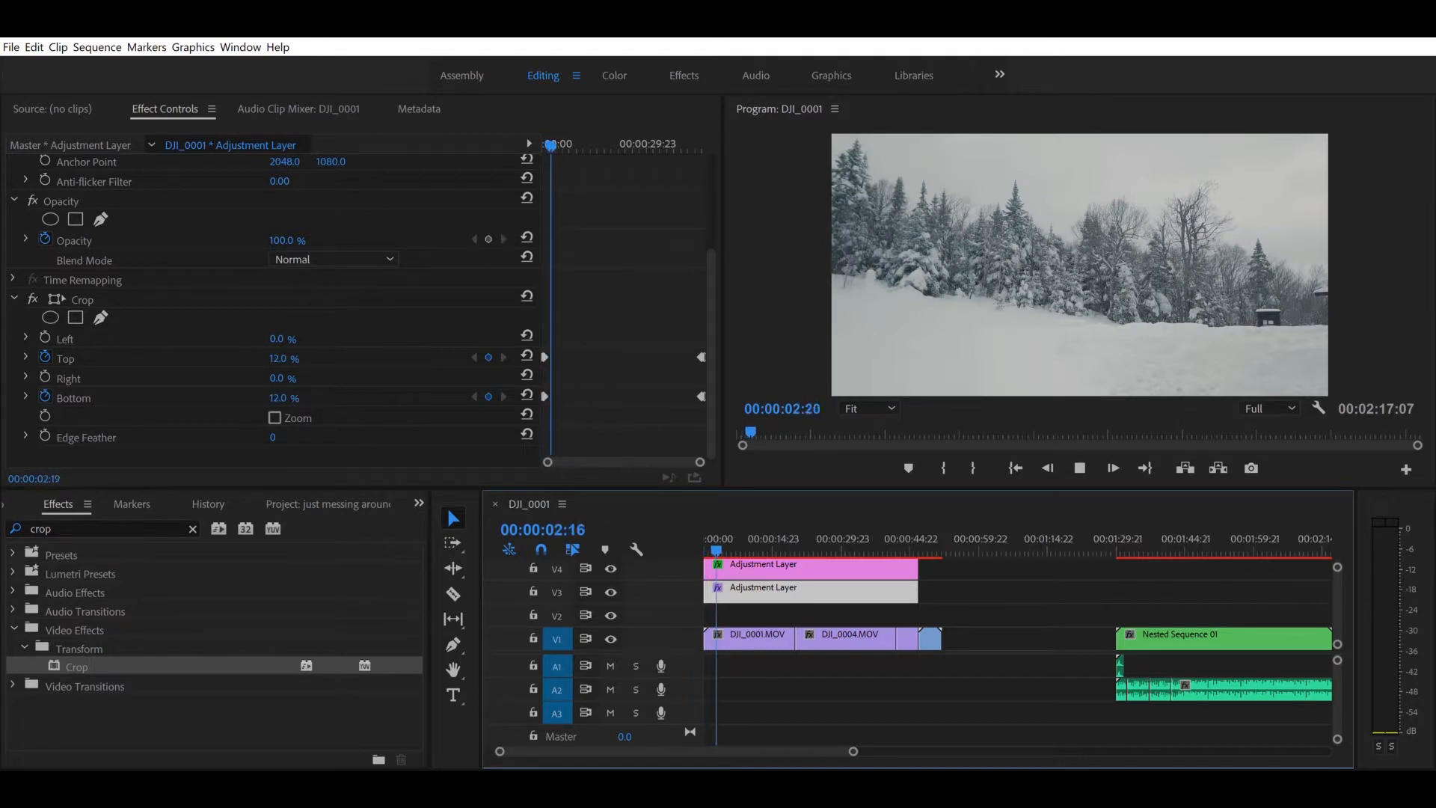
key(space)
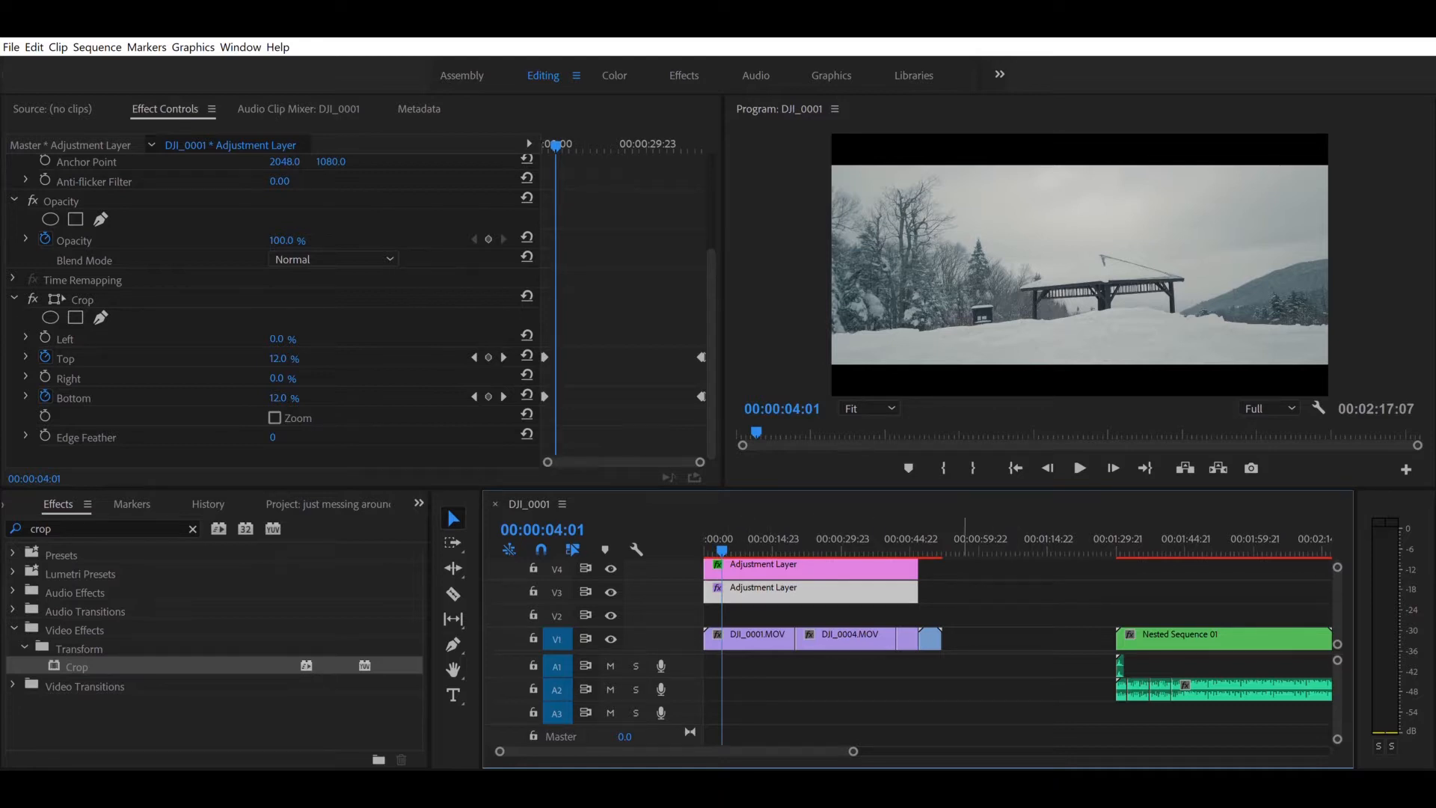
Step: Move the A1 and A2 audio clips from under Nested Sequence 01 to the start of the sequence, and select that nested clip
drag(1046, 661, 1163, 708)
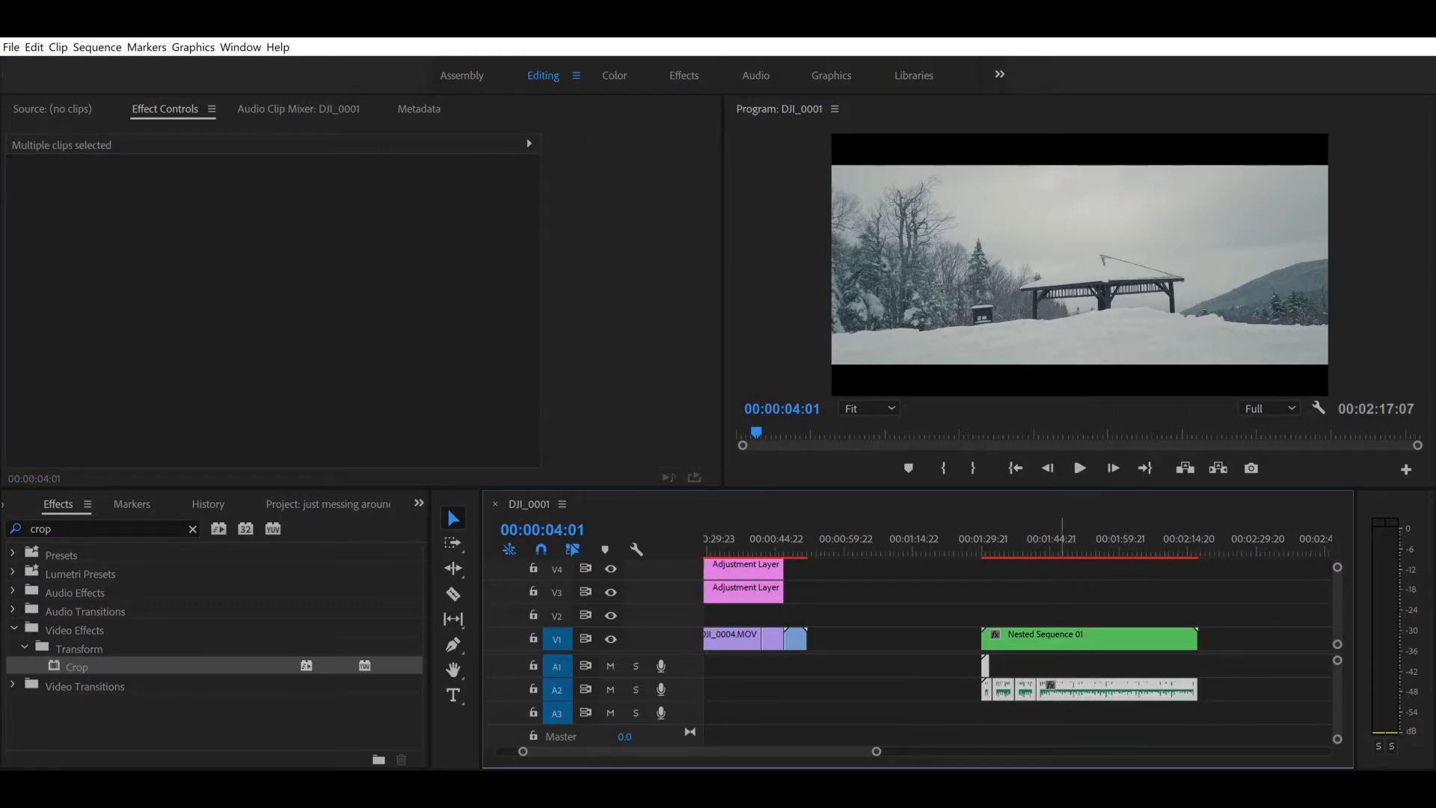
drag(1070, 690, 748, 689)
scroll(749, 690, up, 3)
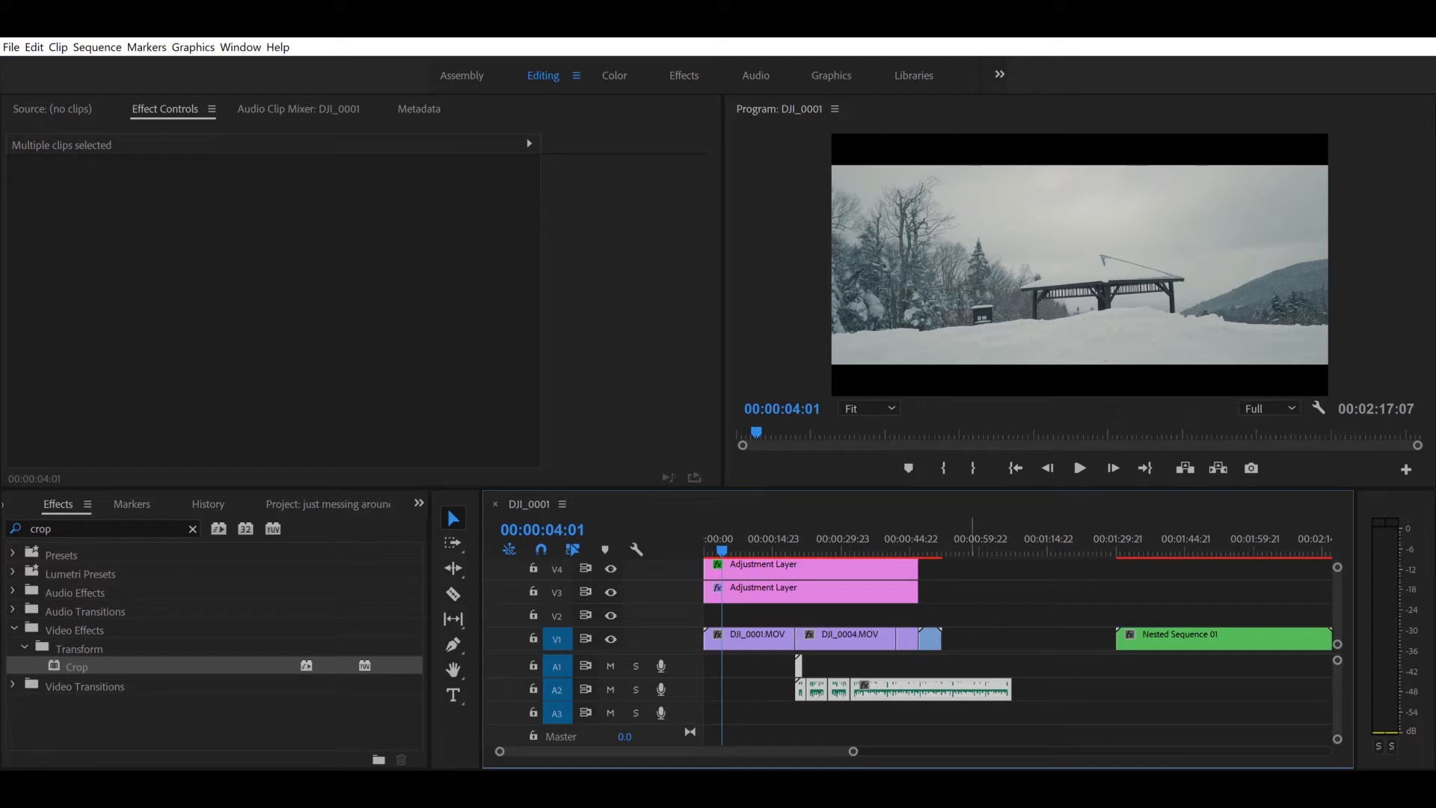
drag(968, 690, 860, 689)
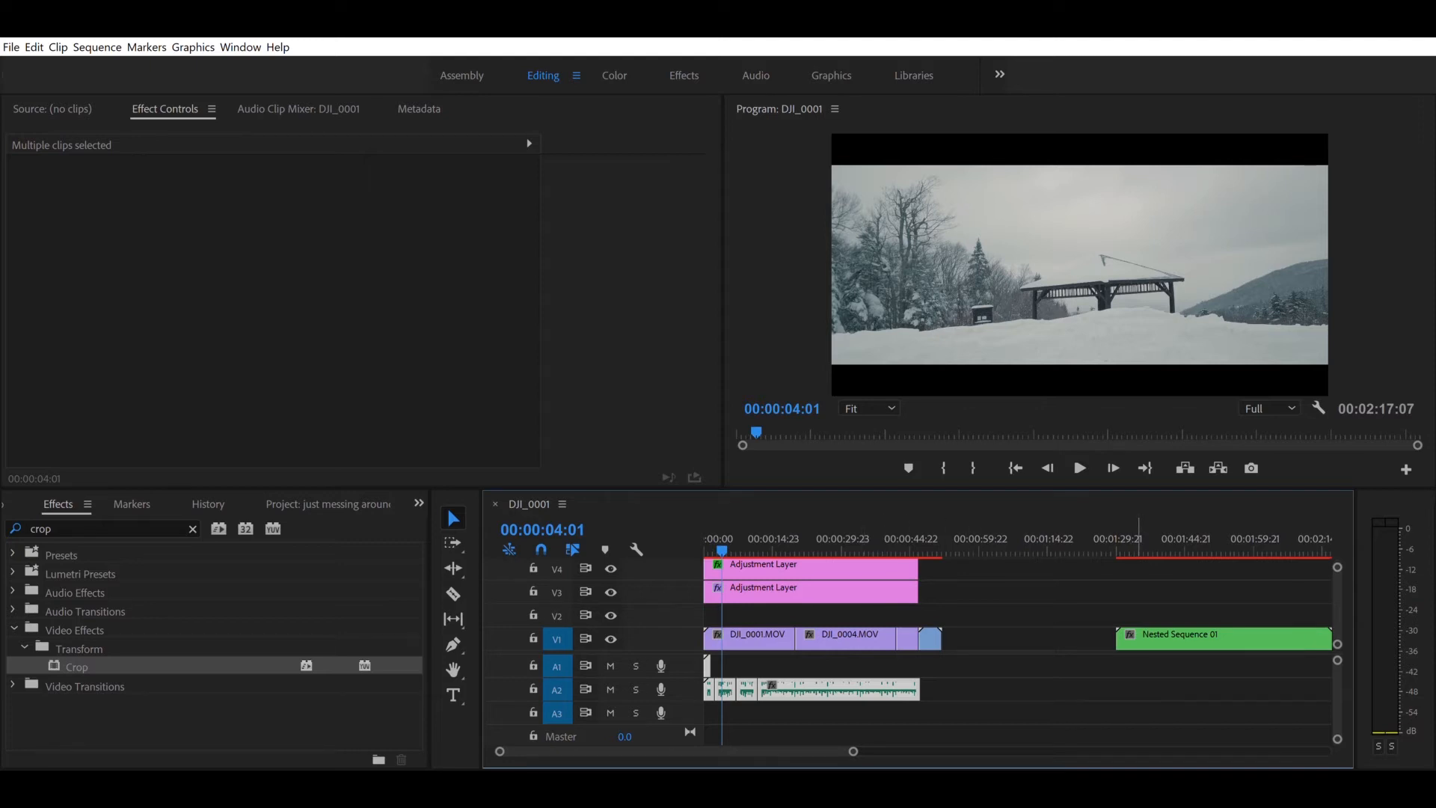
click(1139, 637)
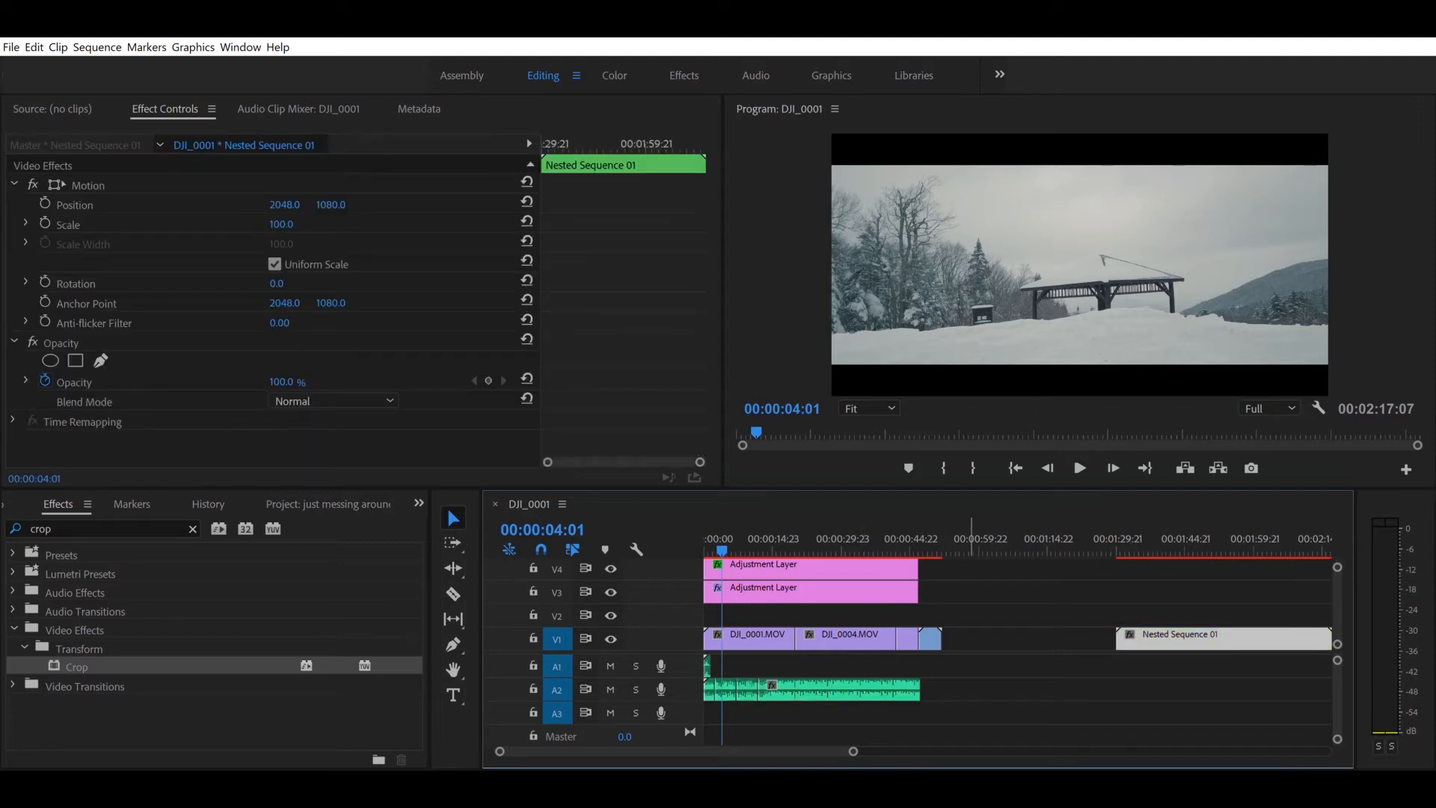